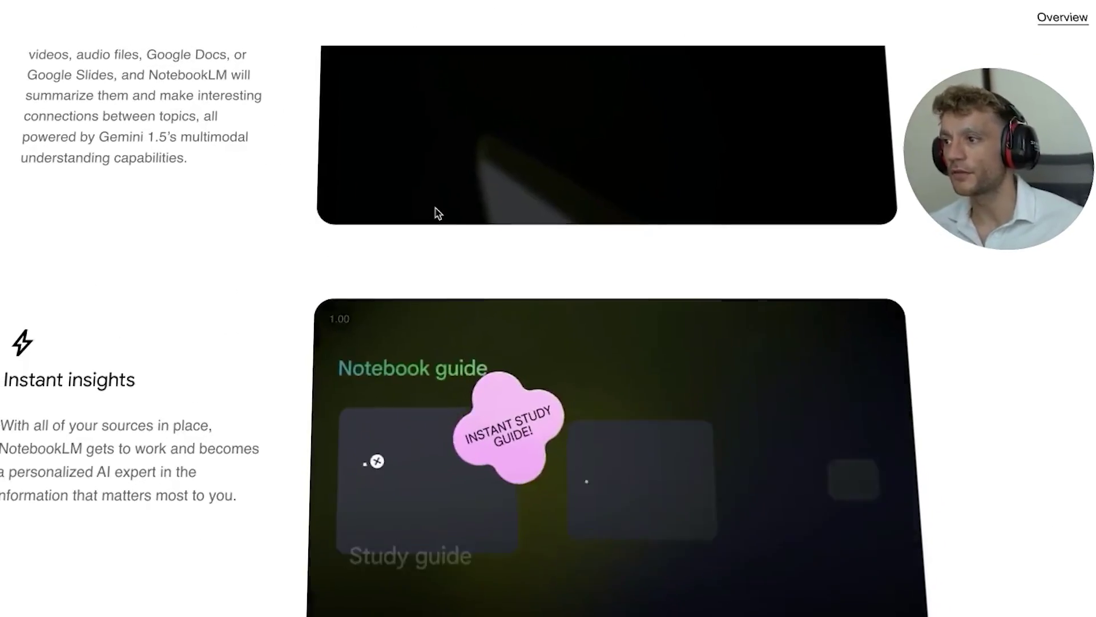
Create a new NotebookLM notebook and choose Website as its first source type
scroll(435, 213, down, 3)
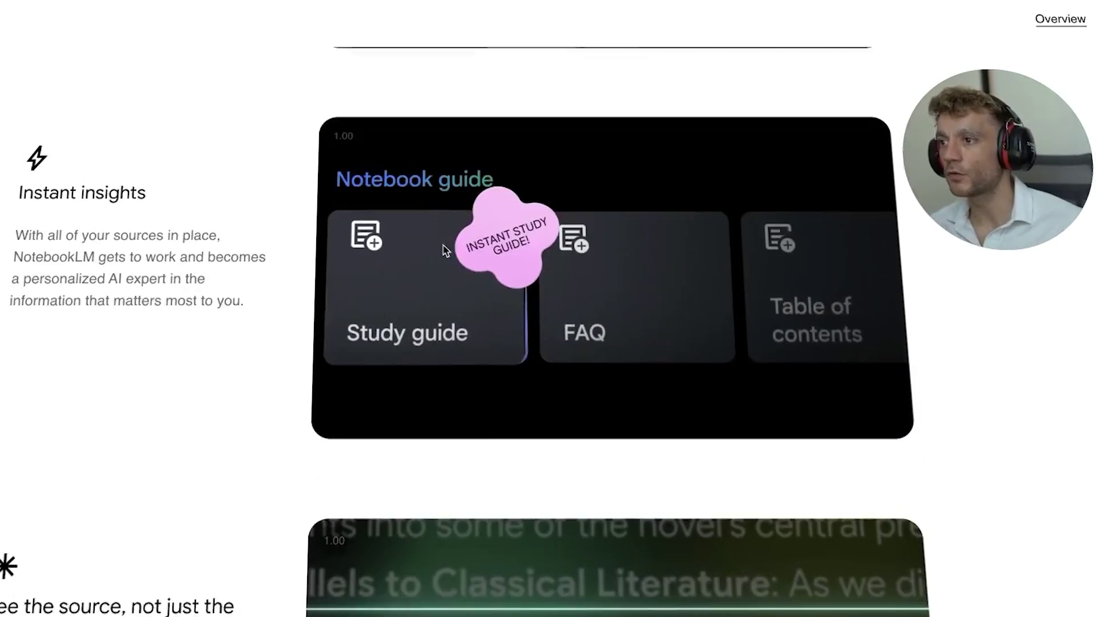
scroll(237, 240, down, 3)
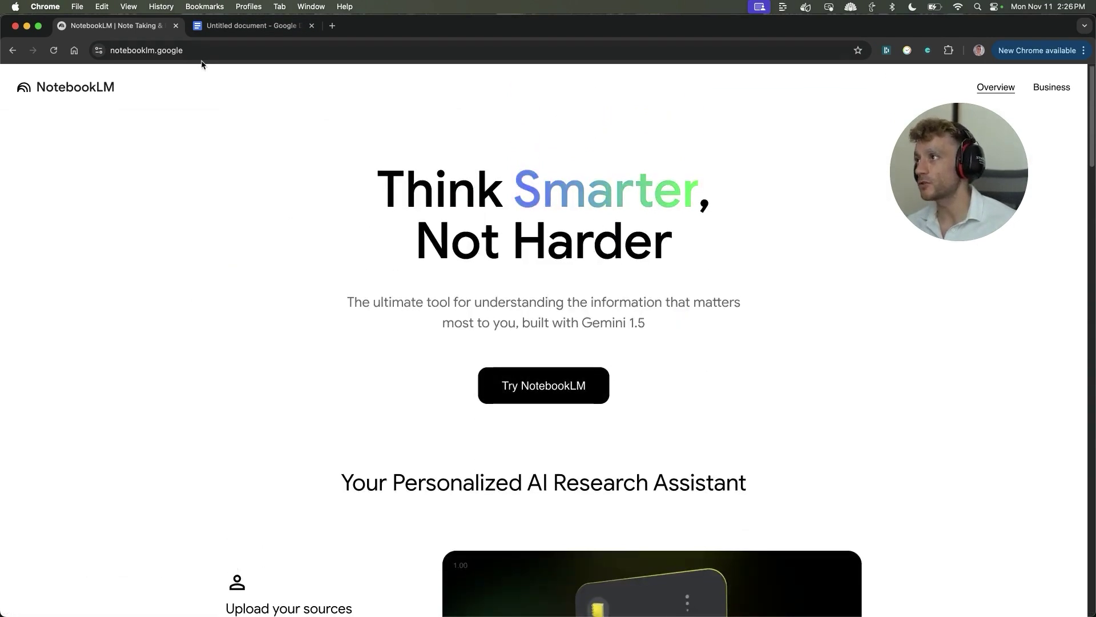
click(199, 52)
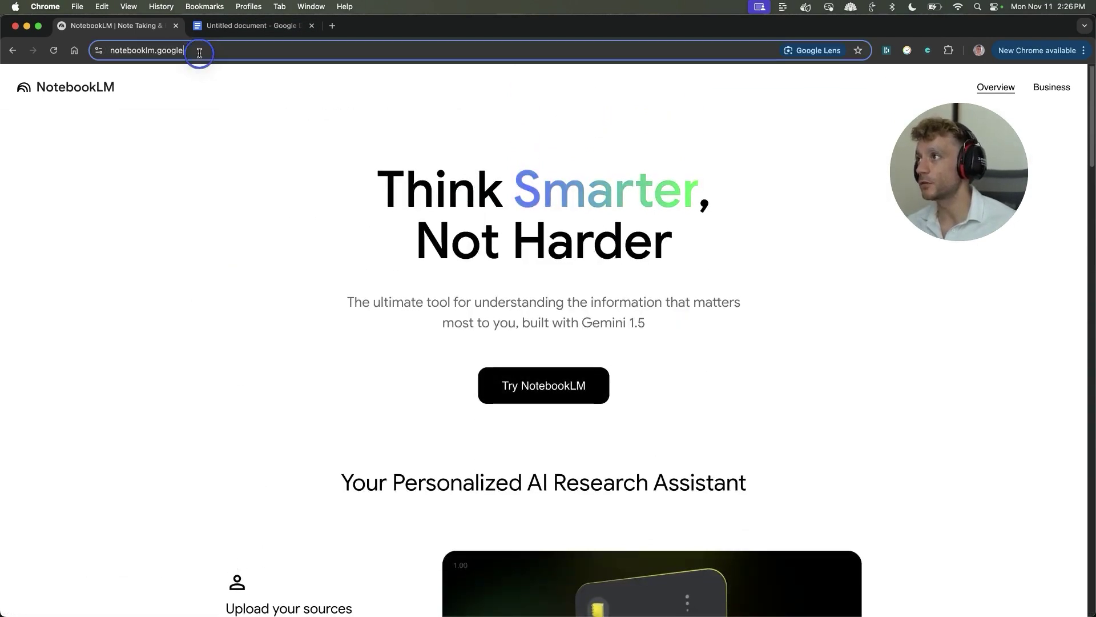
click(545, 396)
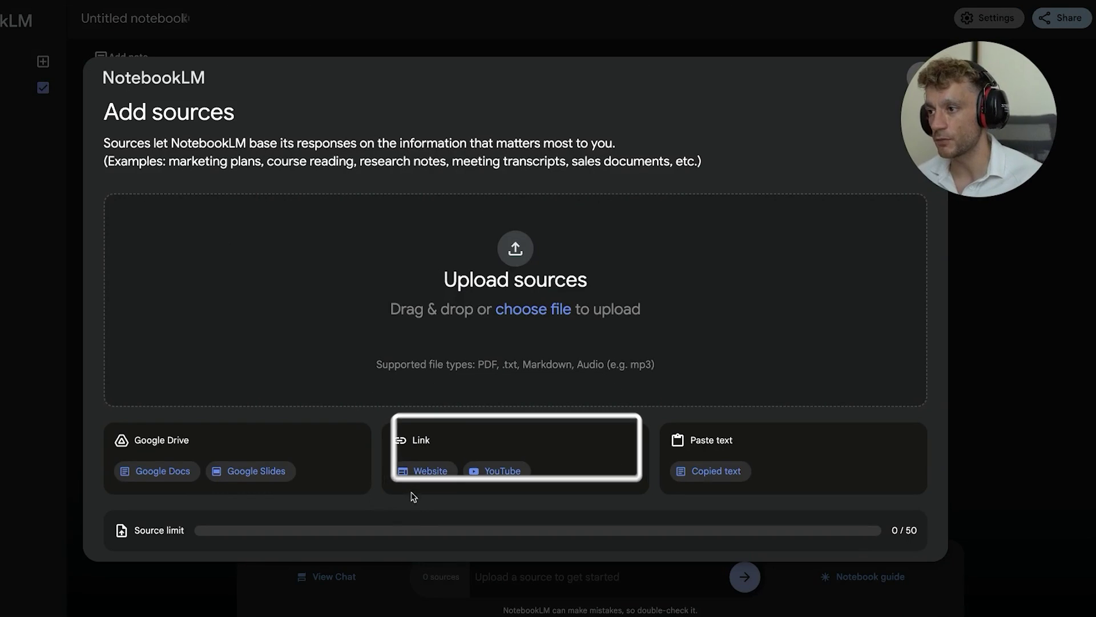
click(425, 470)
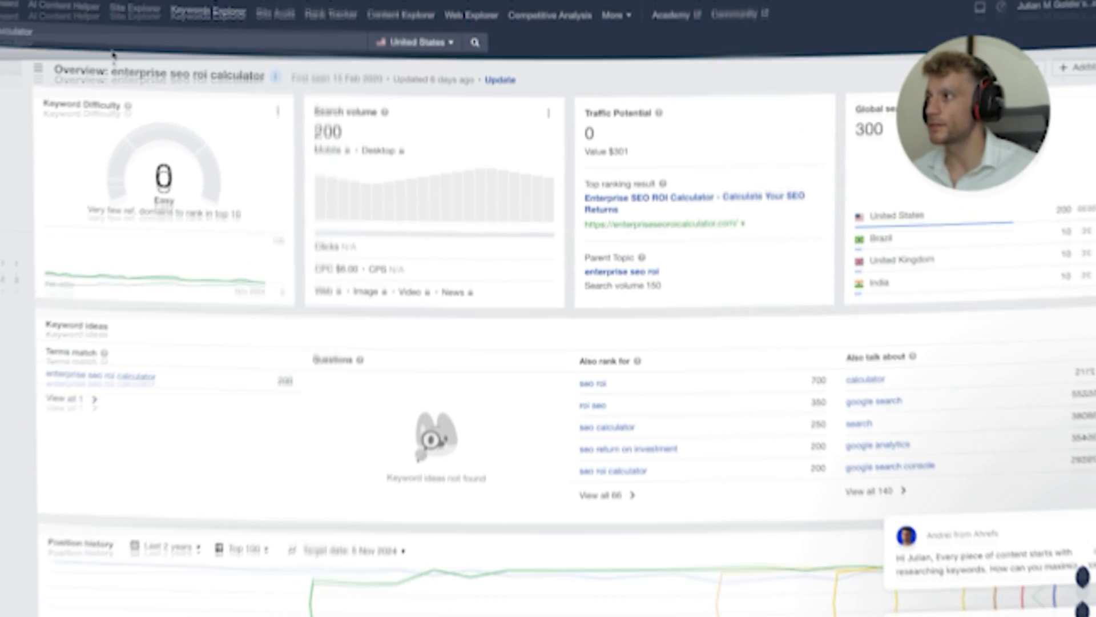
Review the Ahrefs keyword overview and SERP table, then focus the Keywords Explorer tab's address bar
drag(106, 76, 262, 77)
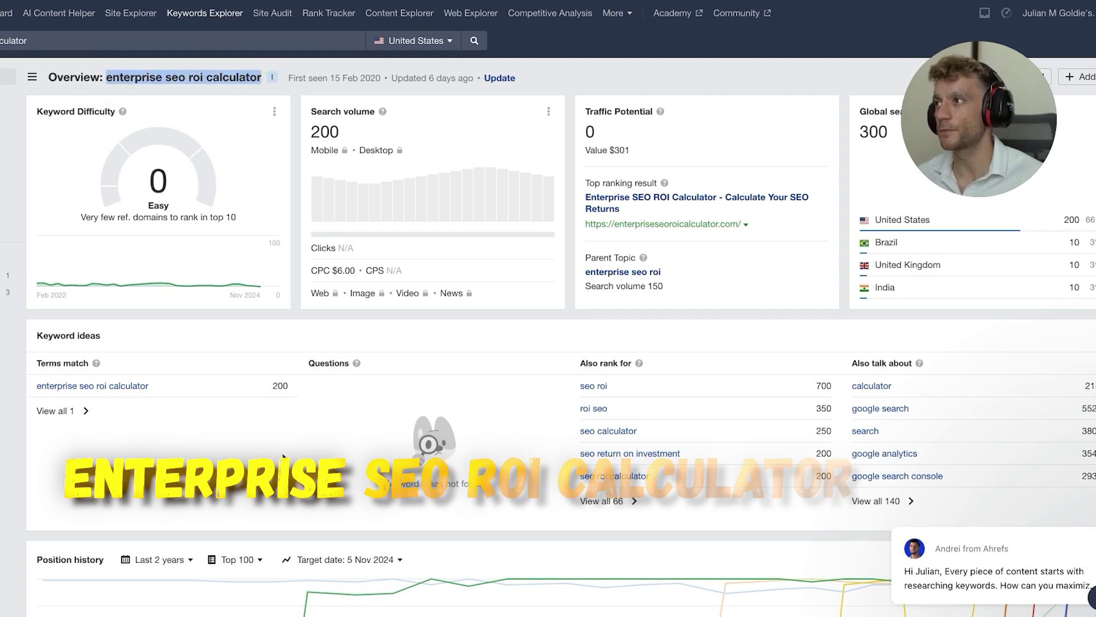
scroll(346, 488, down, 5)
scroll(350, 494, down, 13)
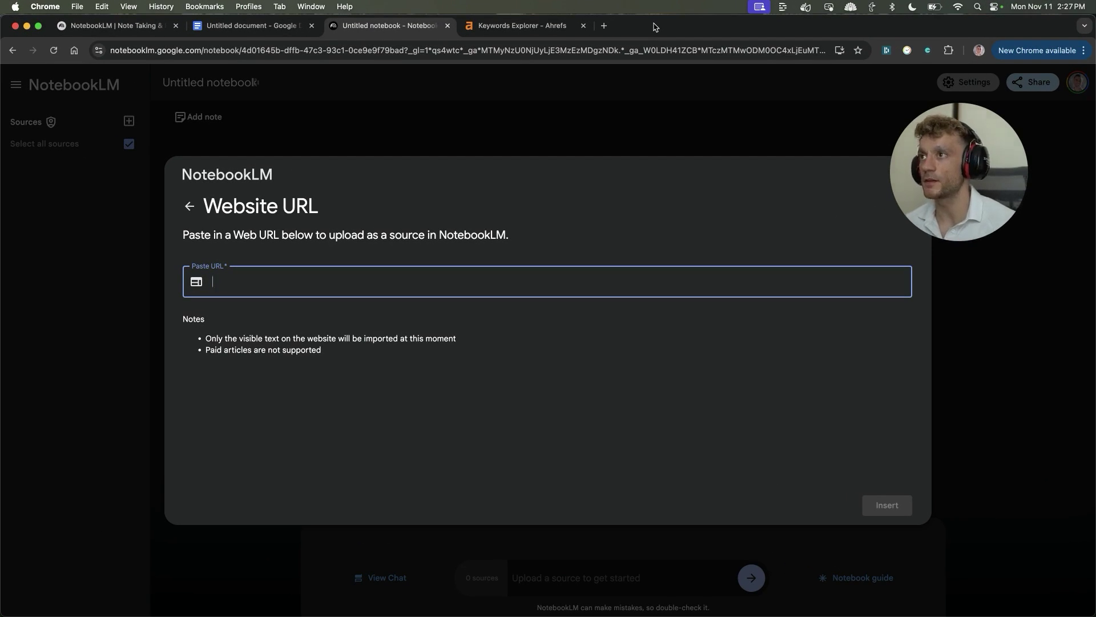
key(ctrl+Tab)
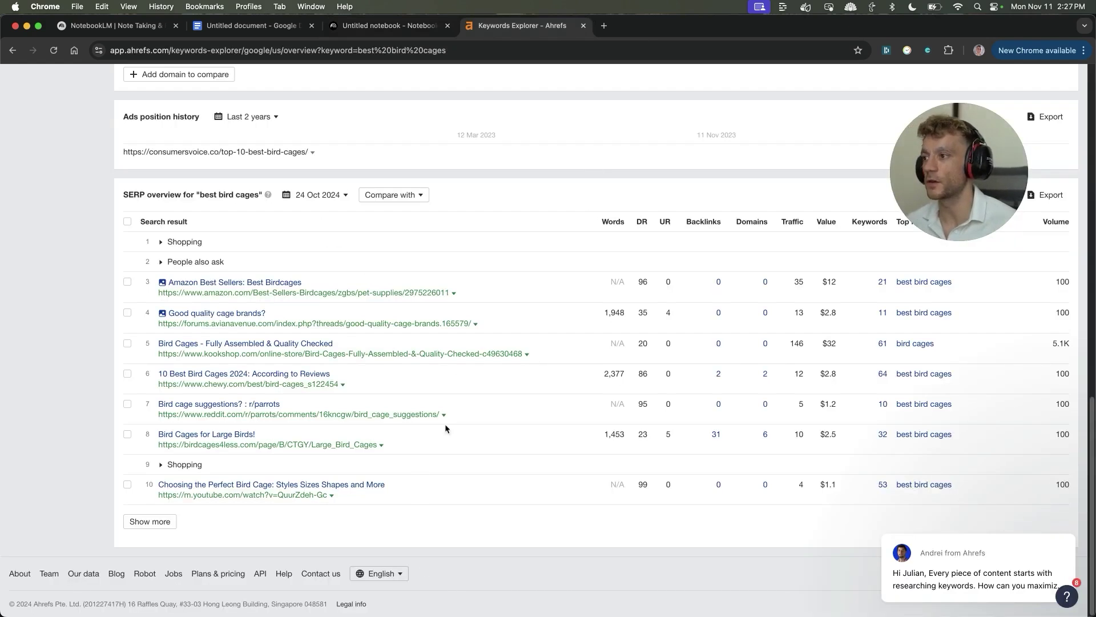
key(super+l)
Load Google and copy the Class Central result's link from the 'best seo course for beginners' results
text(google)
key(Return)
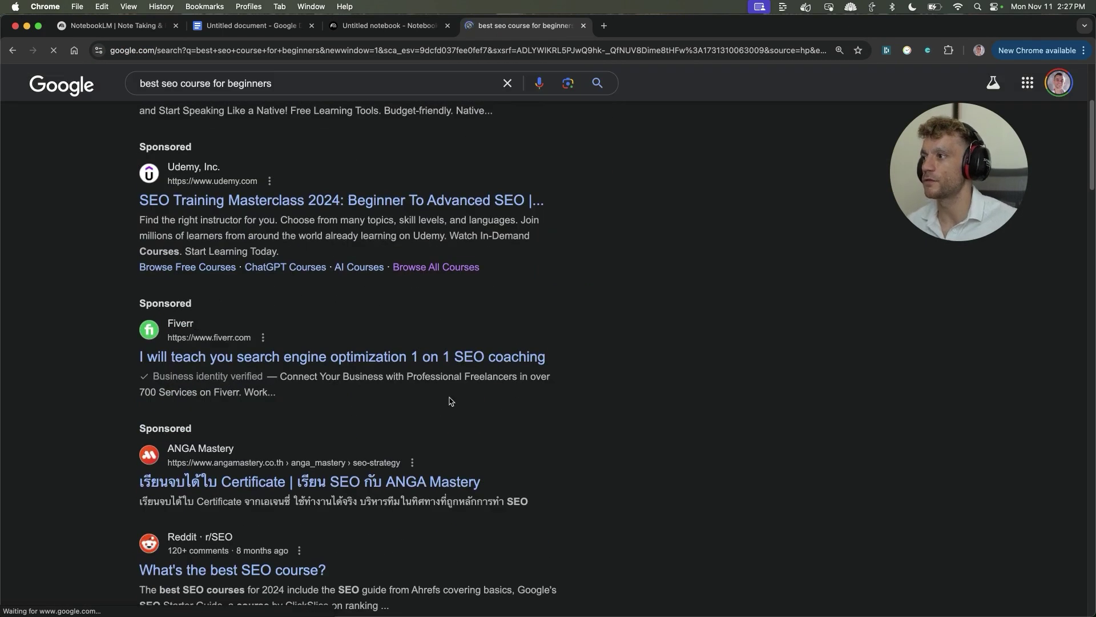
scroll(451, 401, down, 9)
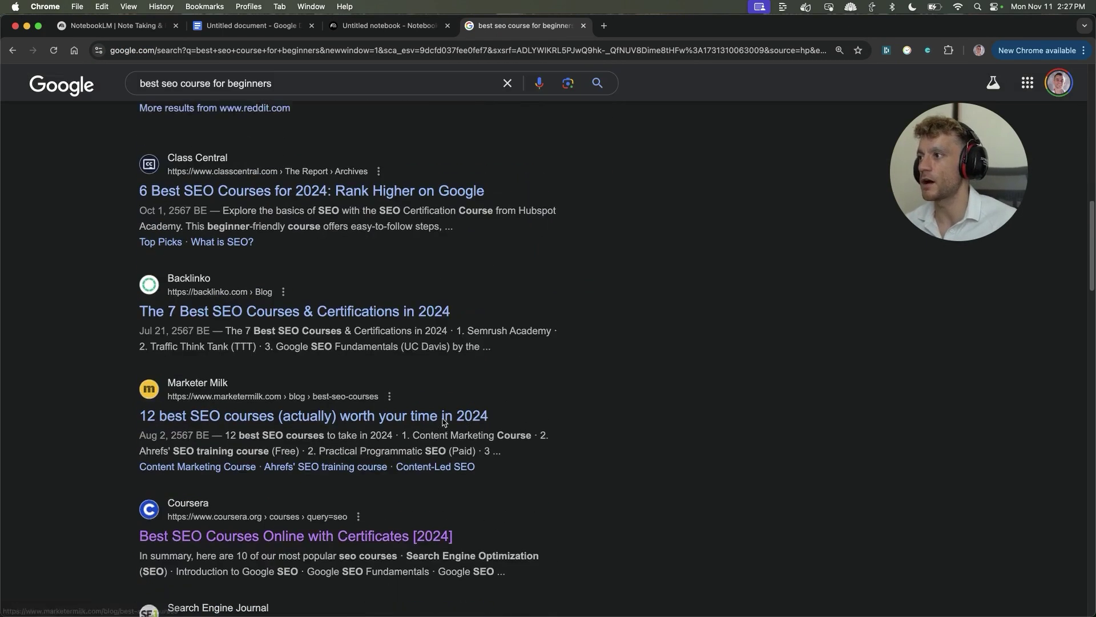
scroll(275, 257, up, 6)
scroll(436, 425, down, 5)
right_click(259, 291)
click(362, 354)
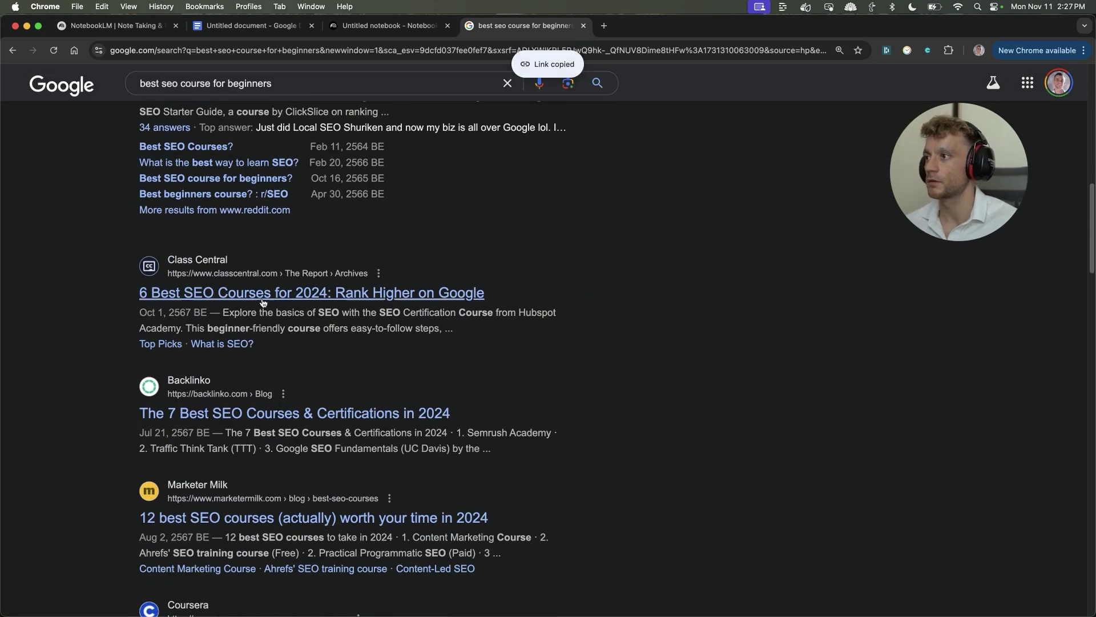
right_click(259, 290)
click(432, 353)
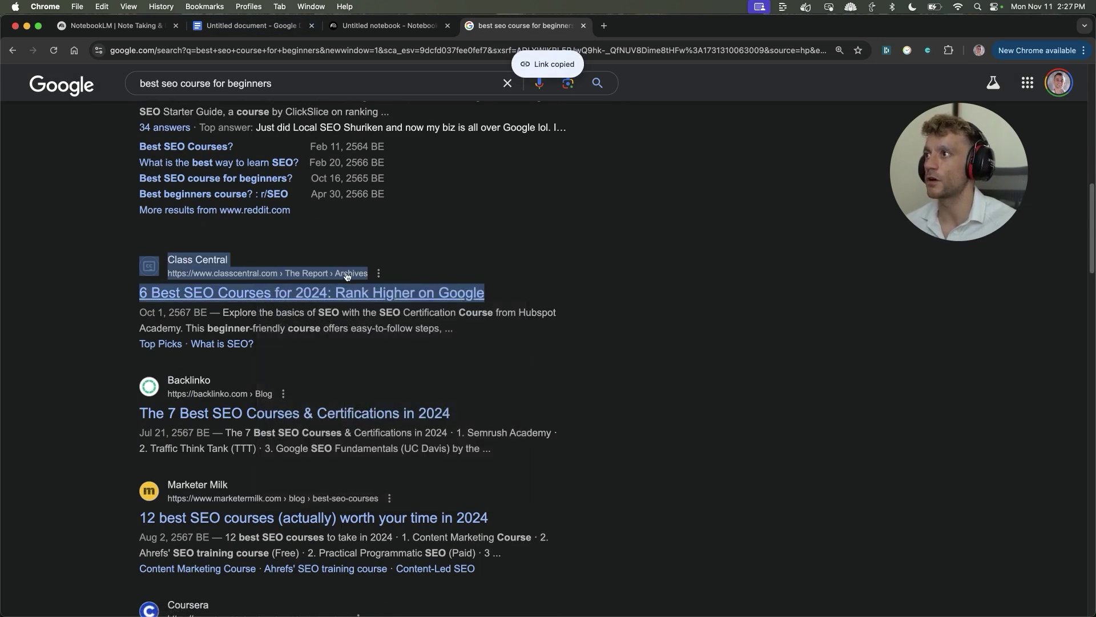
click(700, 360)
Copy the Class Central link again and go back to the NotebookLM notebook
scroll(457, 257, up, 2)
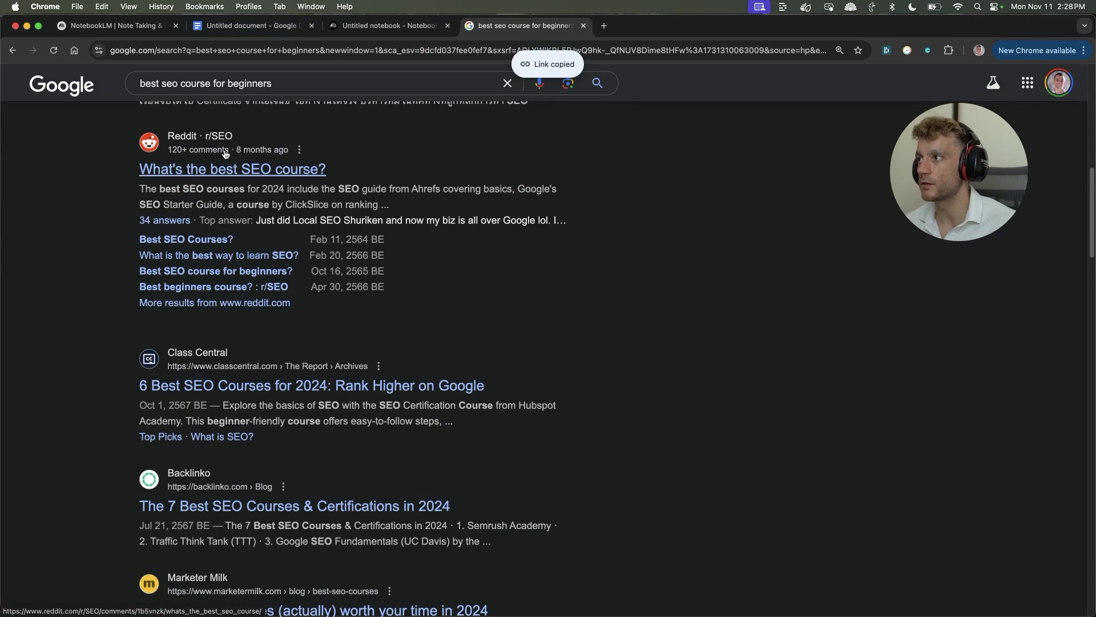
scroll(240, 200, down, 1)
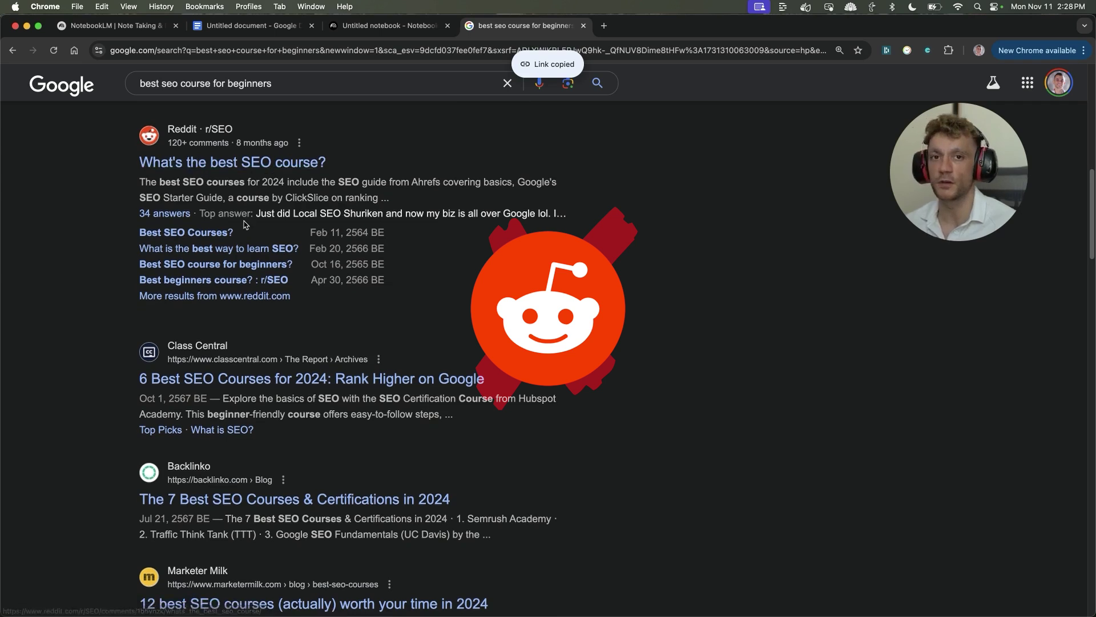
scroll(251, 240, down, 1)
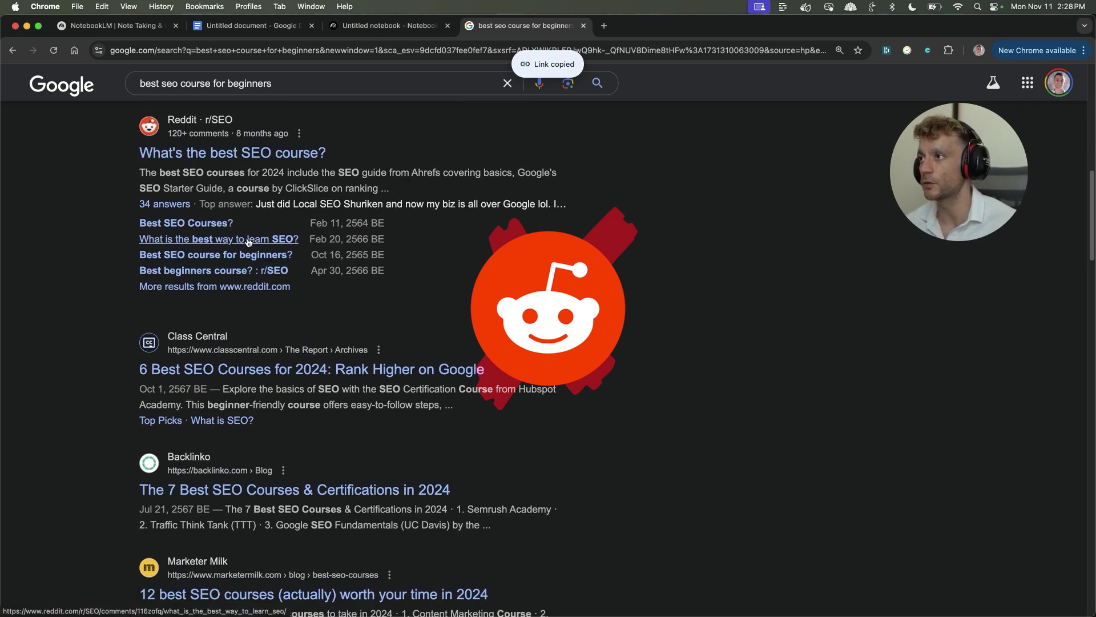
scroll(274, 257, down, 4)
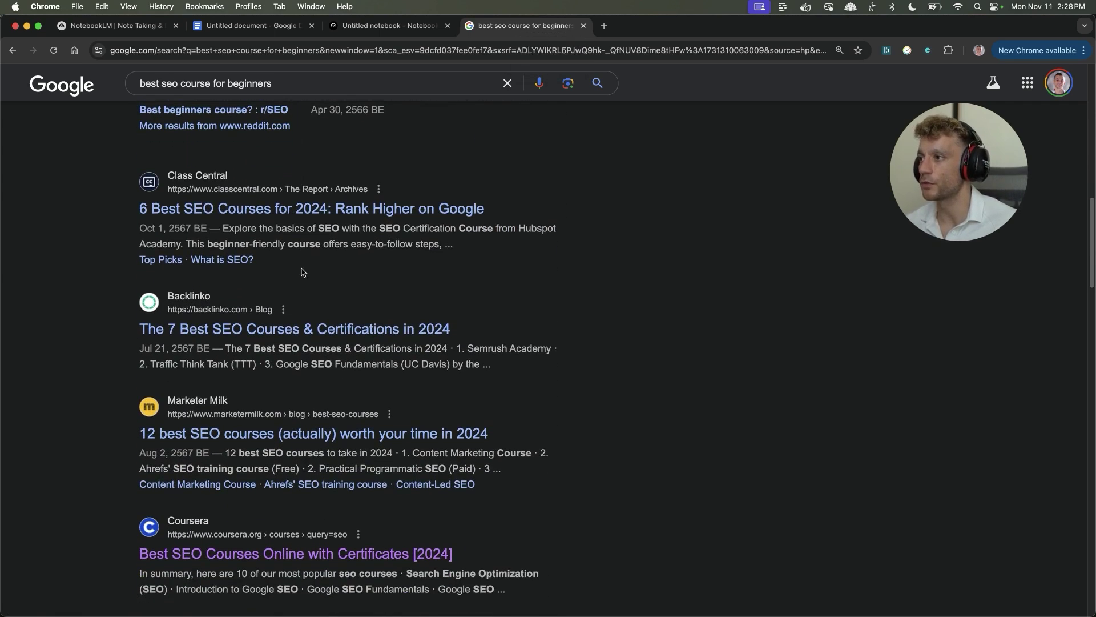
right_click(275, 216)
click(330, 283)
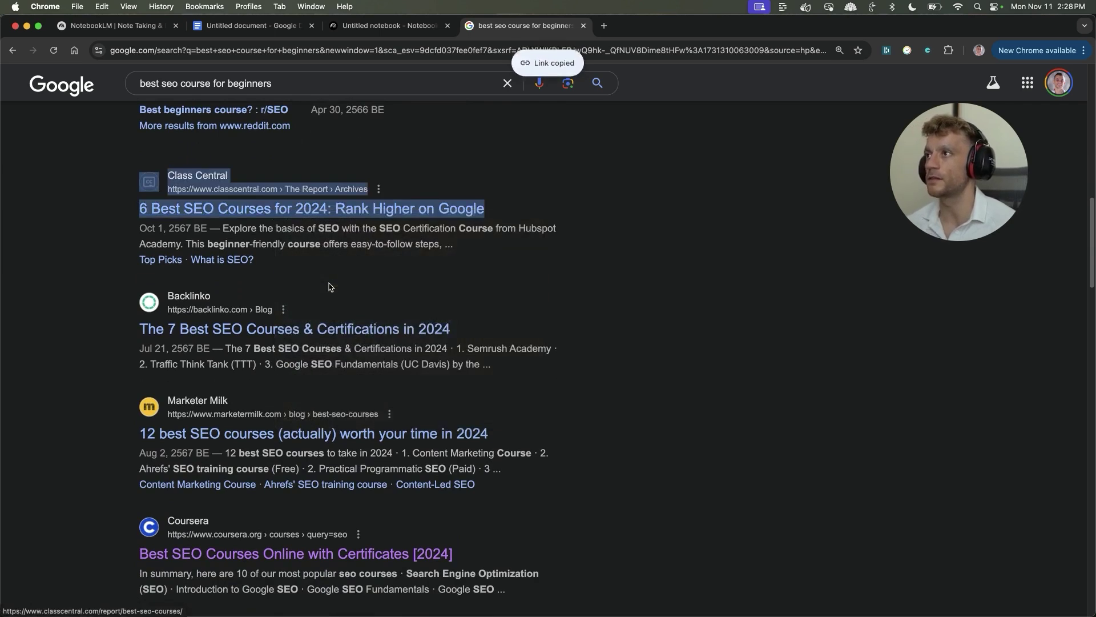
key(ctrl+shift+Tab)
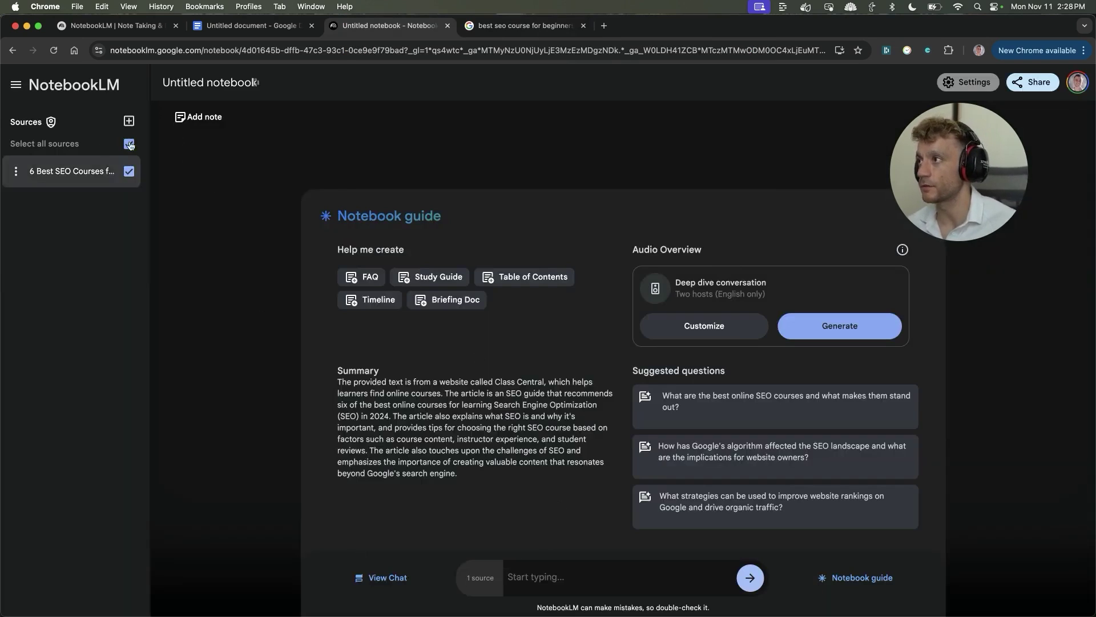
Paste the Backlinko article URL as a Website source and insert it
click(127, 121)
click(466, 556)
click(375, 276)
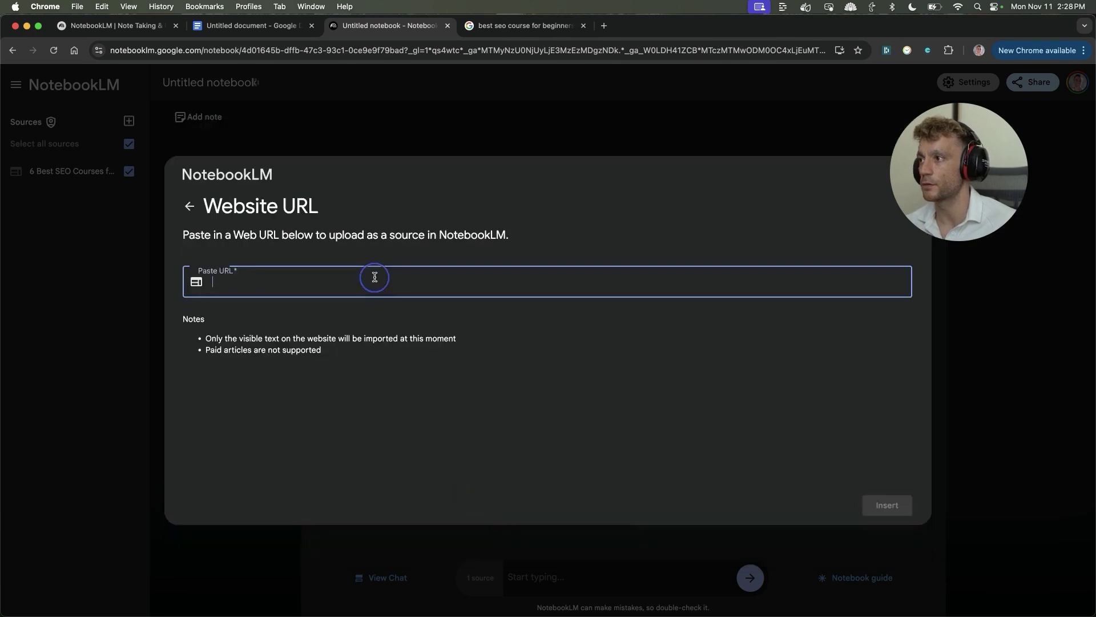
key(super+v)
click(886, 504)
Copy the Marketer Milk result's link from Google and insert it as the third Website source
click(524, 25)
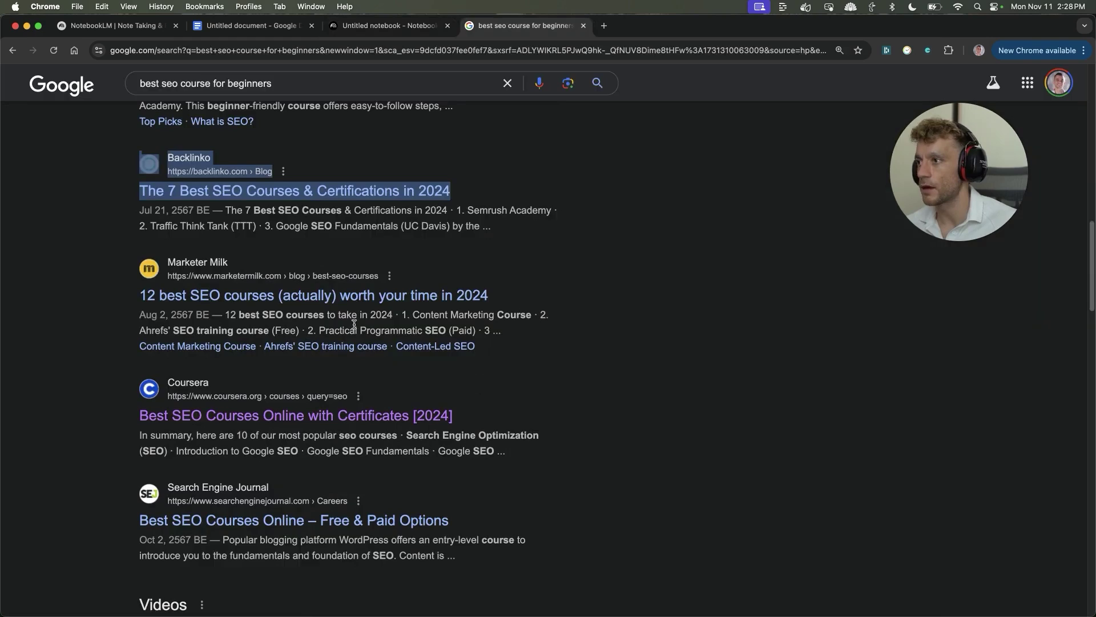
right_click(367, 310)
click(394, 355)
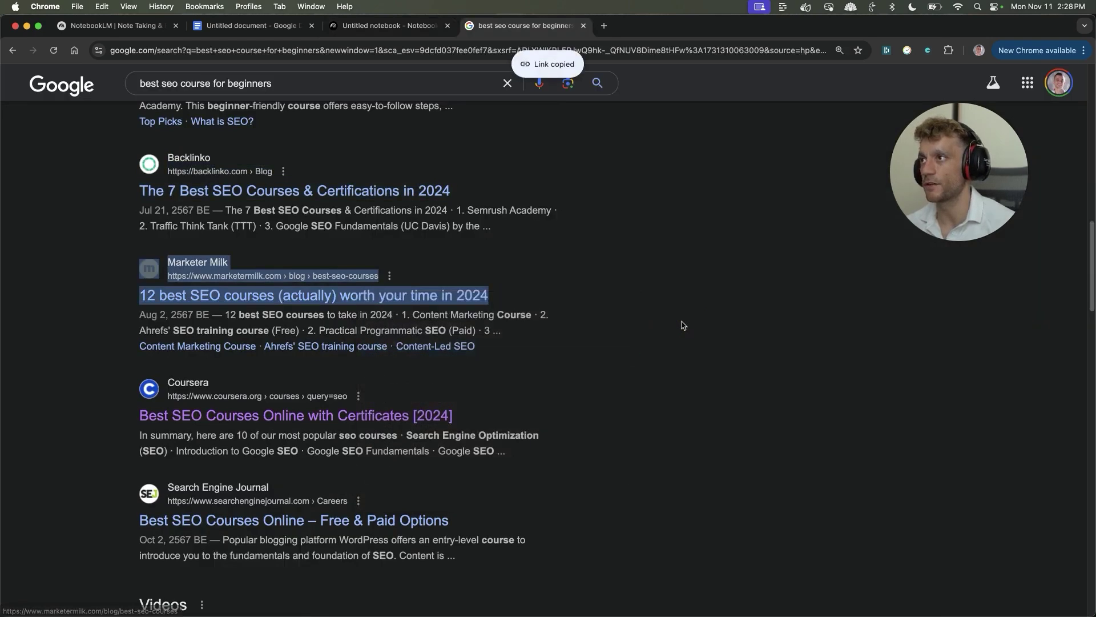
key(ctrl+shift+Tab)
click(128, 121)
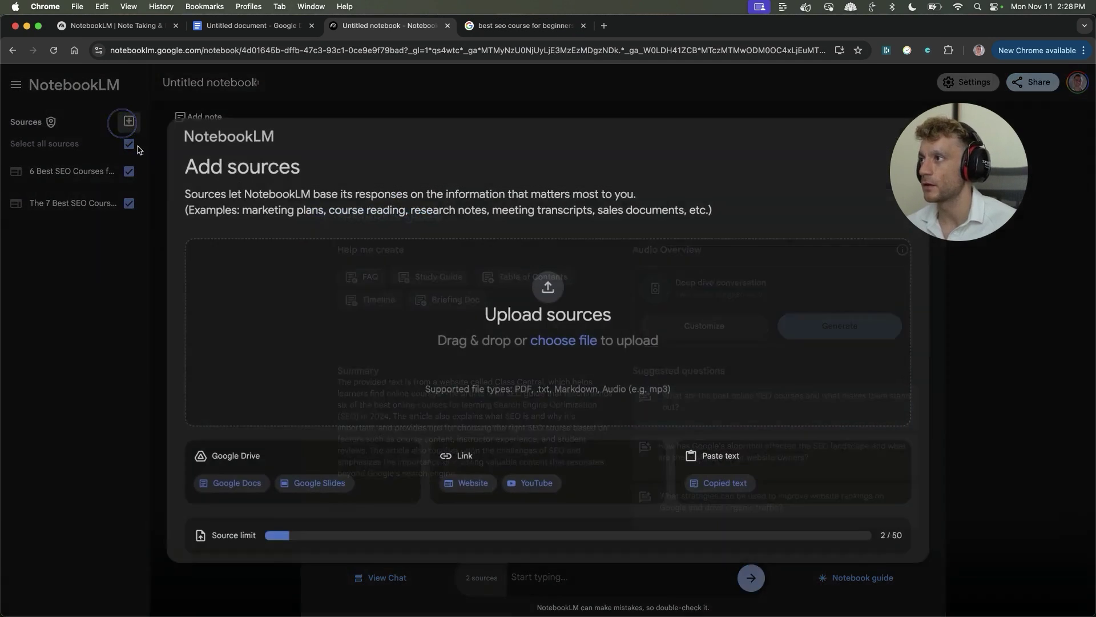
click(448, 485)
click(355, 271)
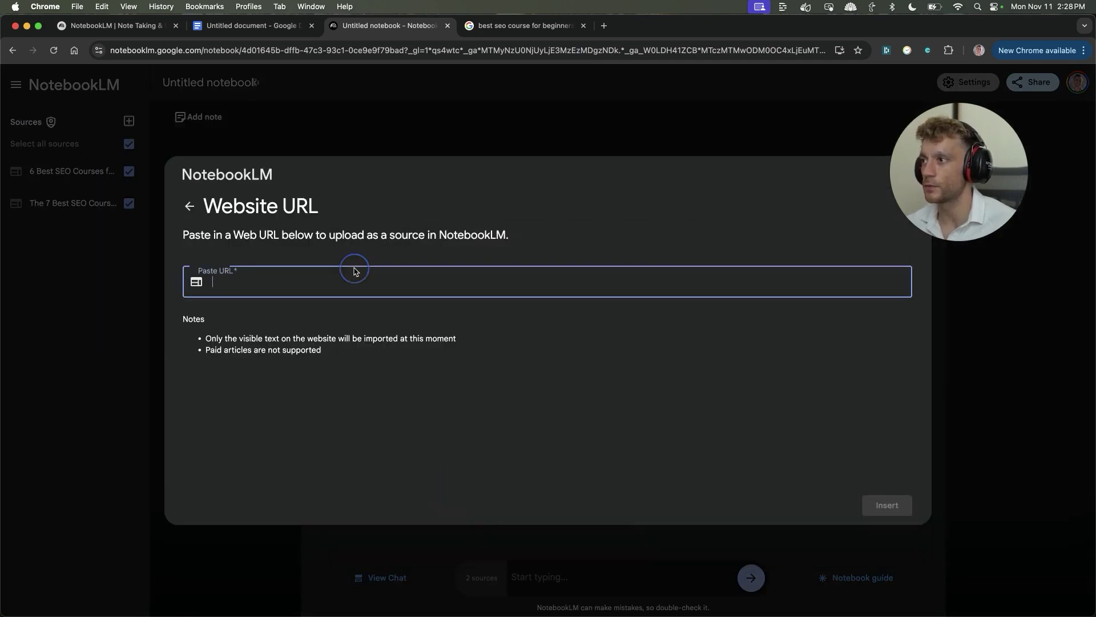
click(891, 512)
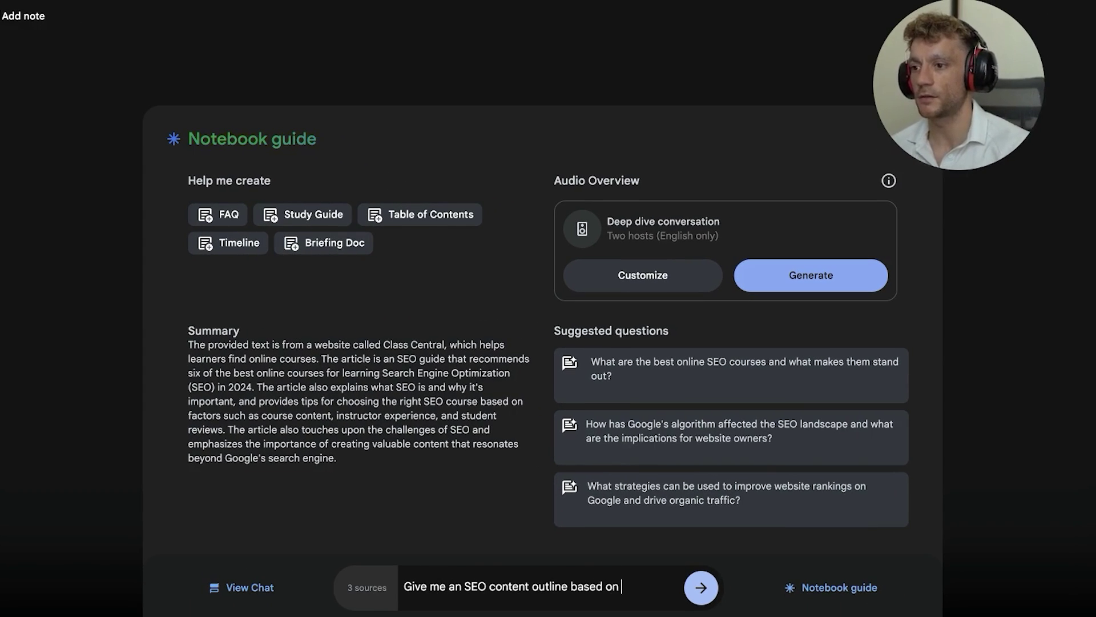
Send the outline prompt listing relevant headings, LSIs + entities, recommended word count and search intent
text(ources which are my top ranking competitors for)
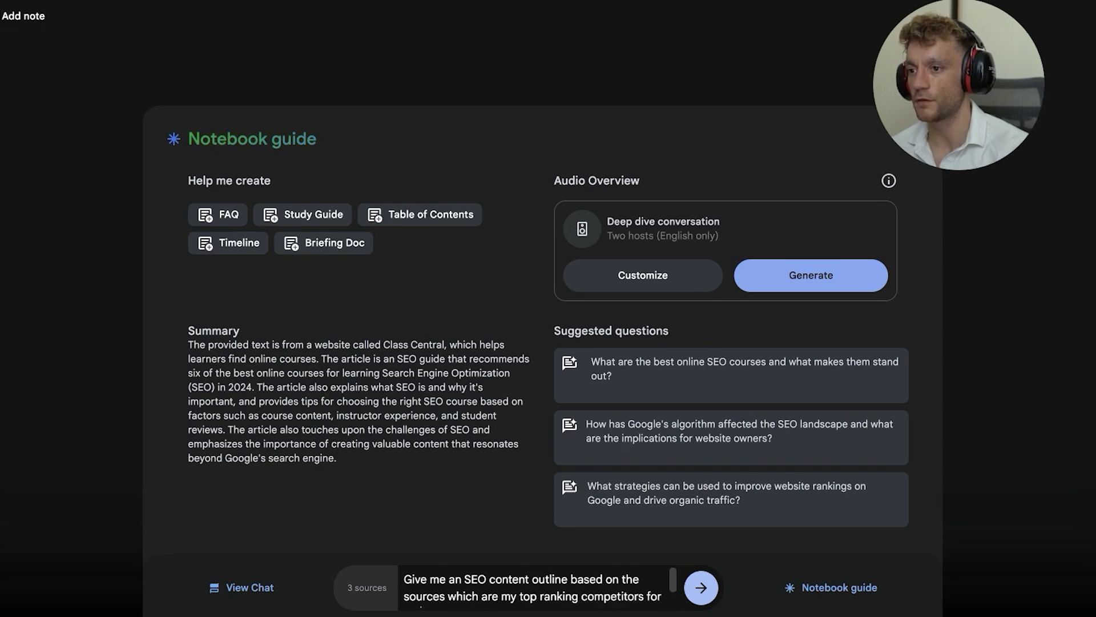
text(the keyword best seo course for beginners)
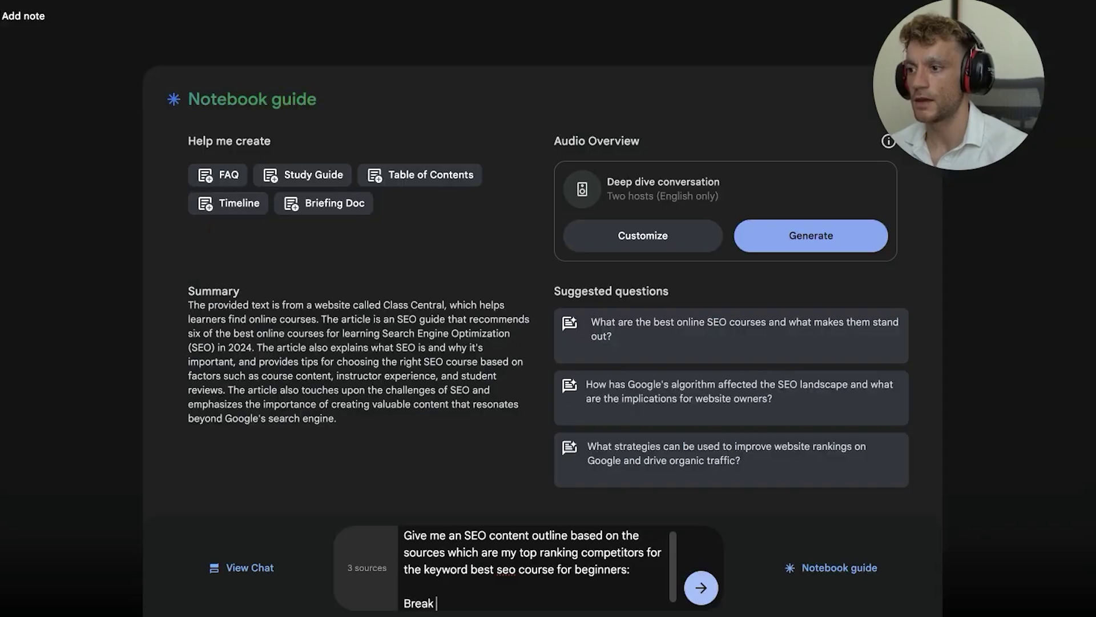
text(:)
key(shift+Return)
text(- Relevant )
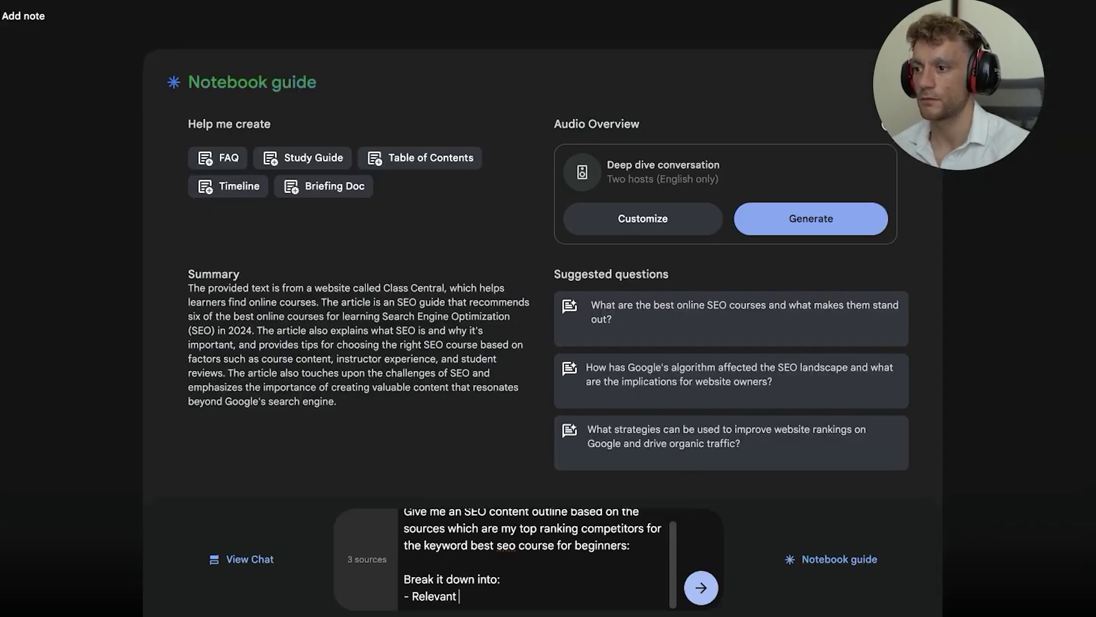
text(headings)
key(shift+Return)
text(- LSIs)
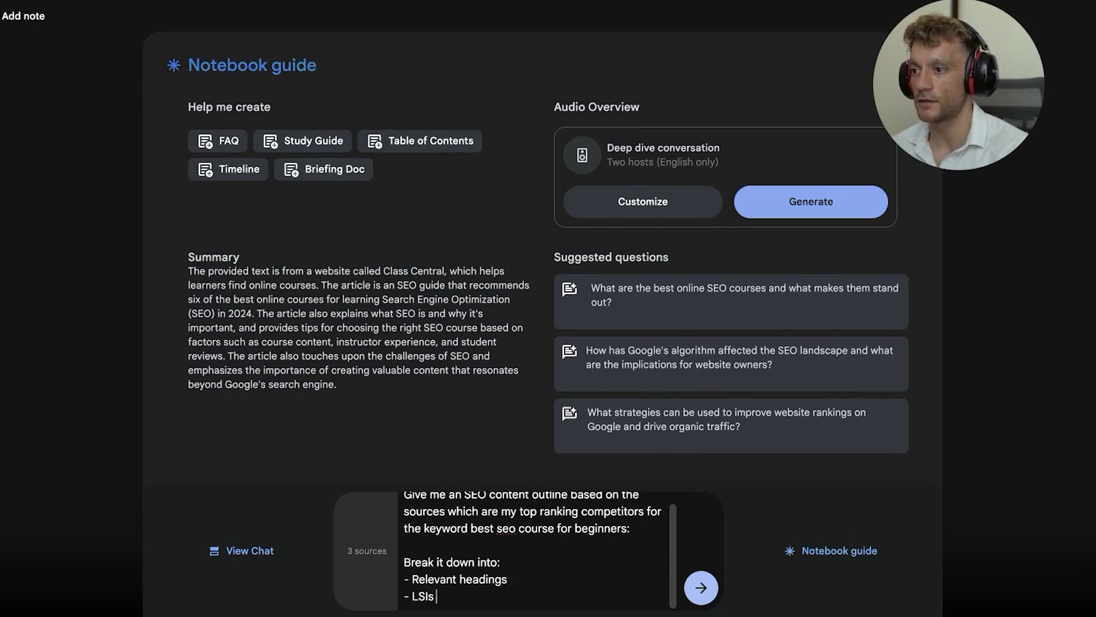
text( + entiti)
text(es)
key(shift+Return)
text(- Recommended )
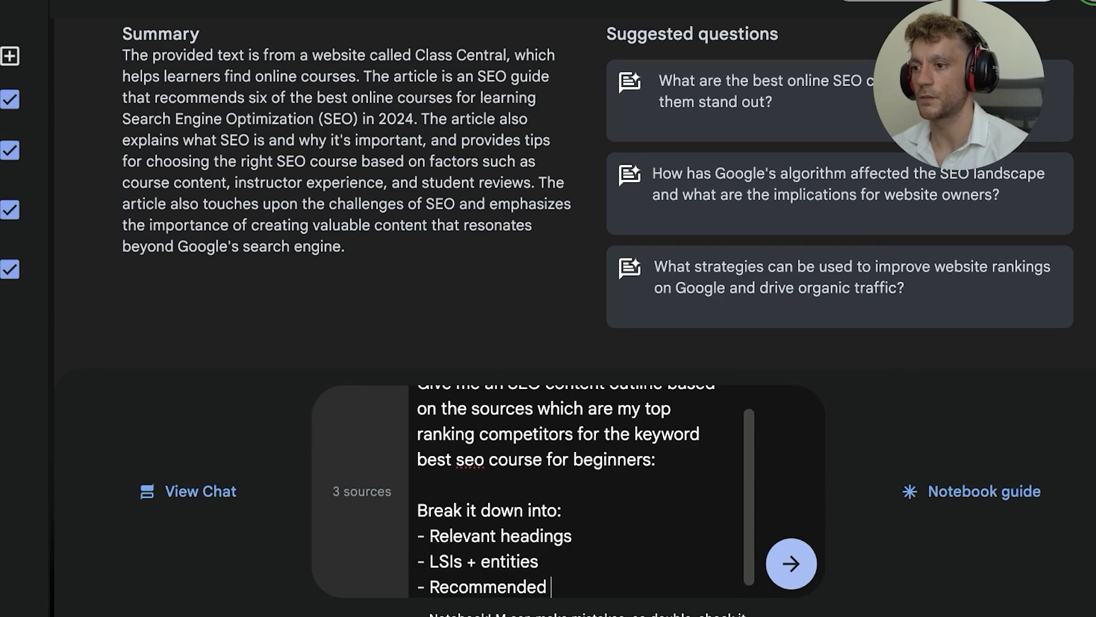
text(word count)
key(shift+Return)
text(- The search intent)
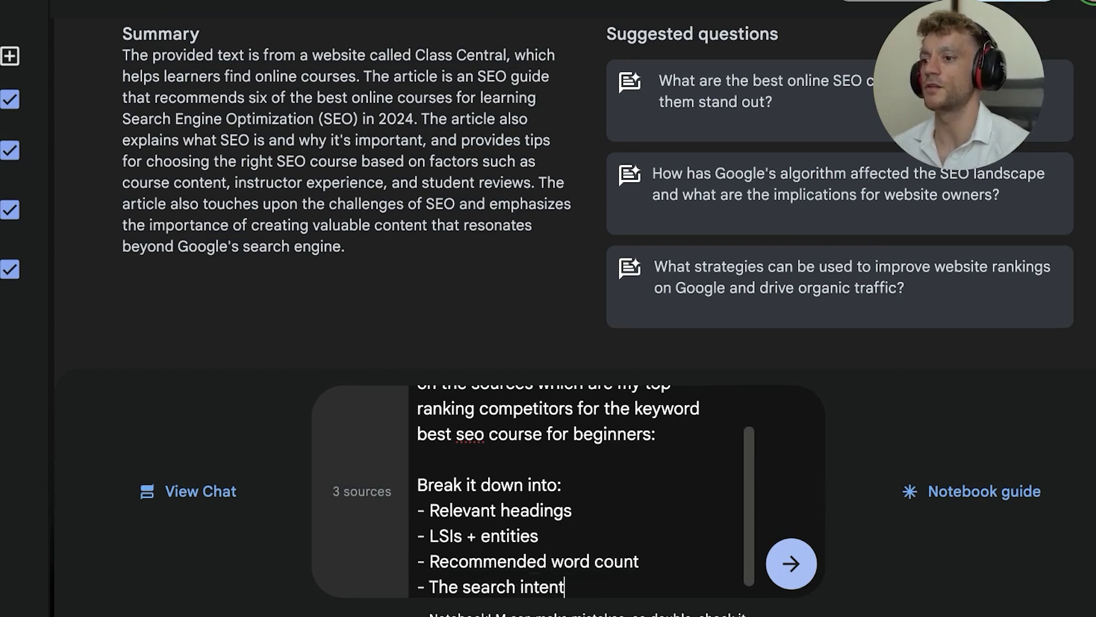
key(ctrl+a)
key(Return)
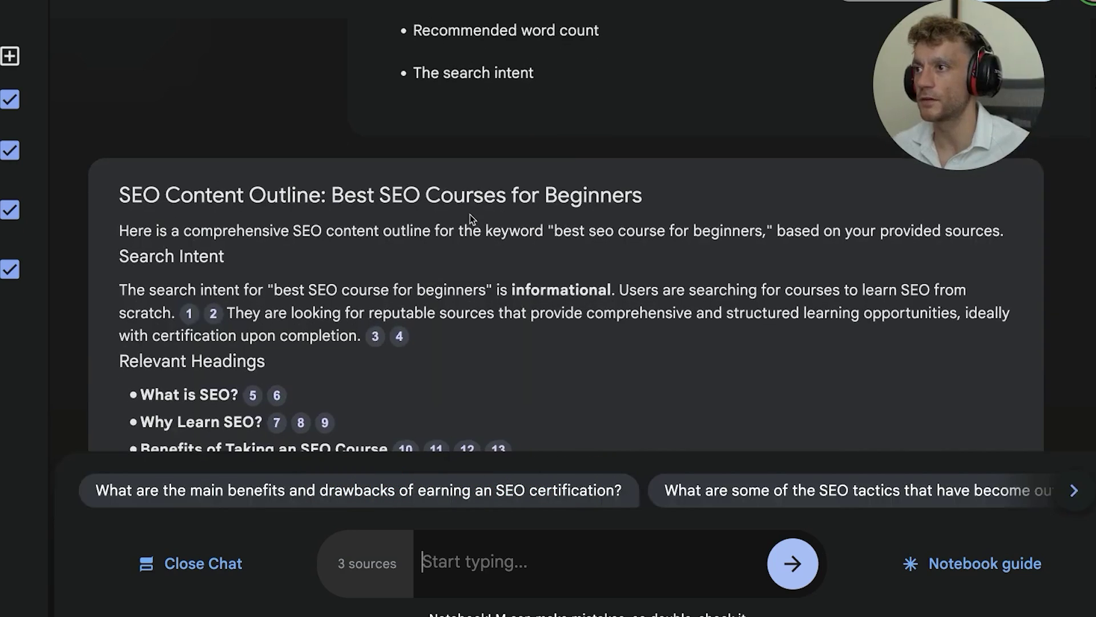
Read the outline's introduction and search intent paragraph, highlighting the target keyword
drag(113, 189, 778, 190)
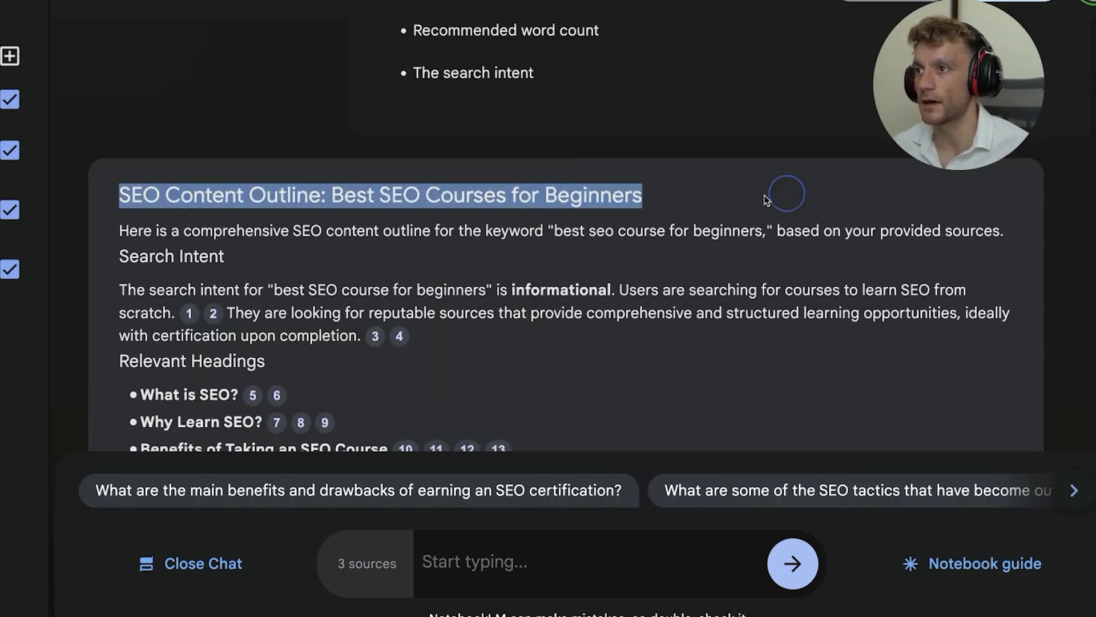
scroll(461, 243, down, 1)
drag(123, 192, 457, 200)
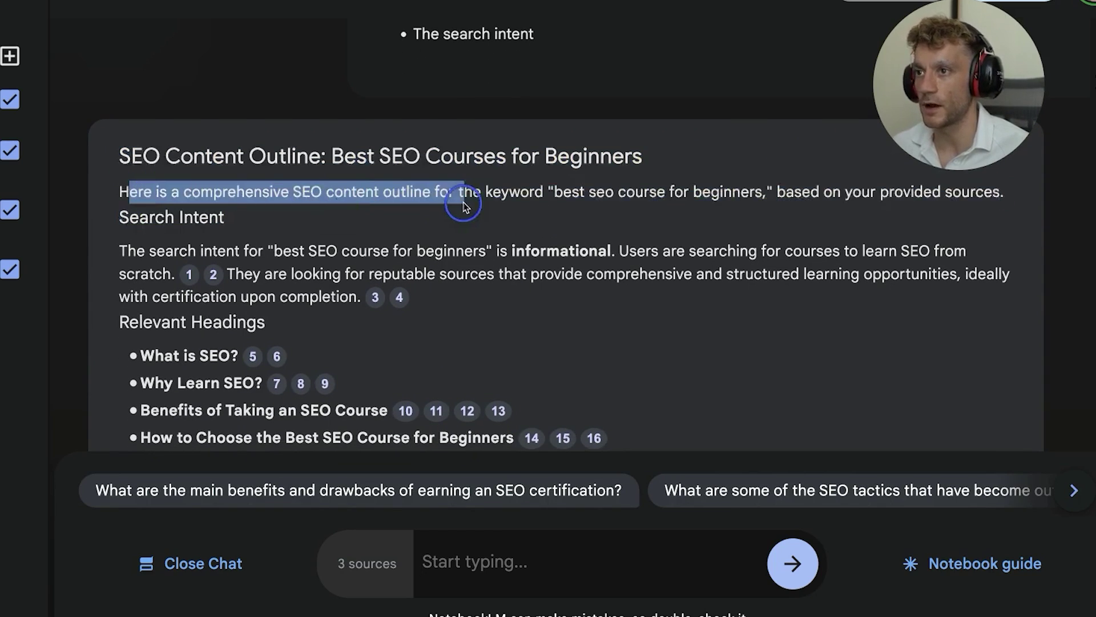
click(582, 186)
drag(529, 192, 1034, 197)
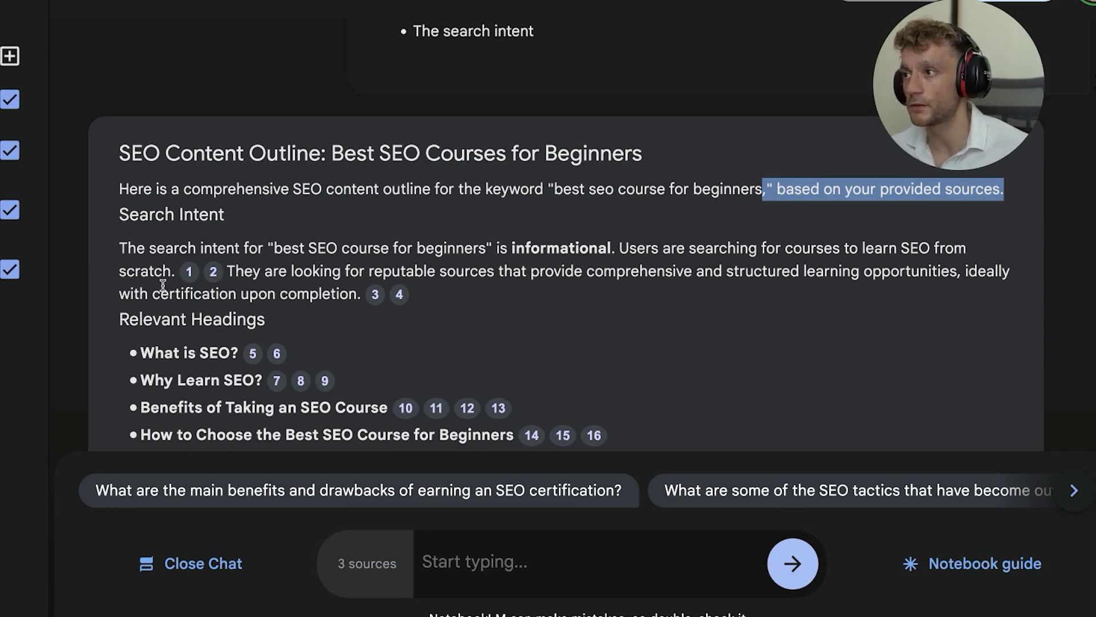
drag(113, 252, 133, 247)
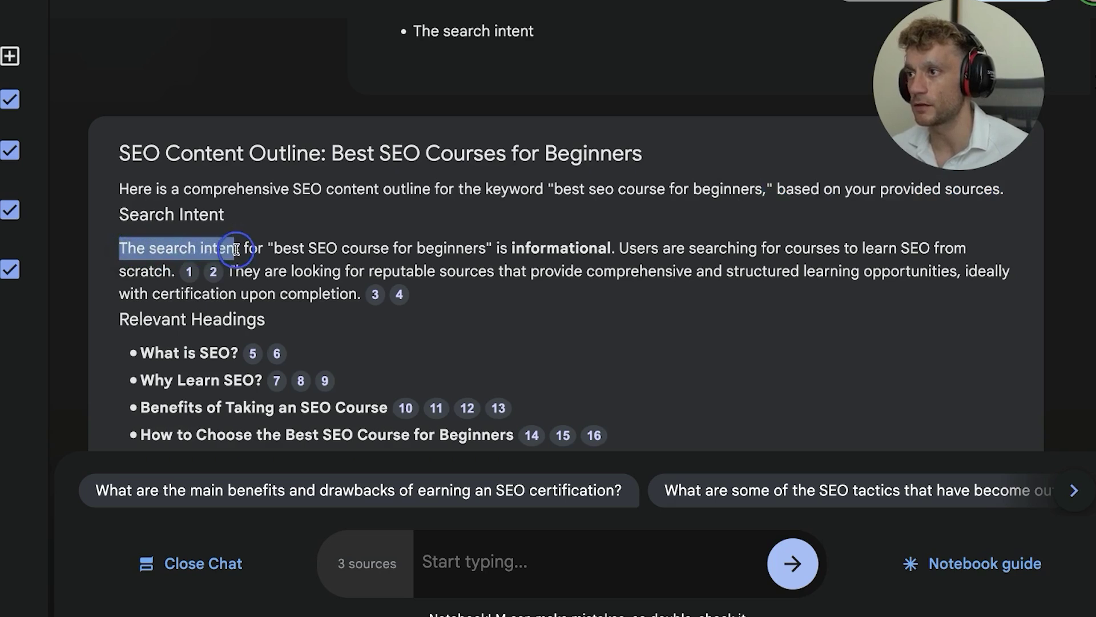
drag(278, 248, 220, 274)
drag(119, 228, 643, 252)
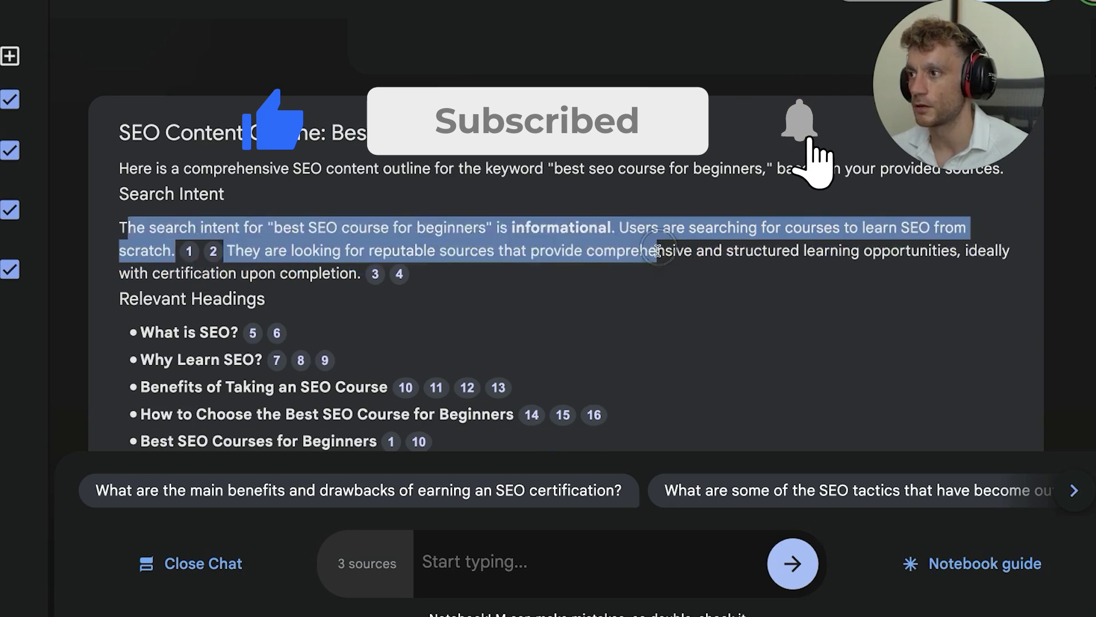
Go through the Relevant Headings, from What is SEO? through the free and paid course sections
scroll(273, 230, down, 2)
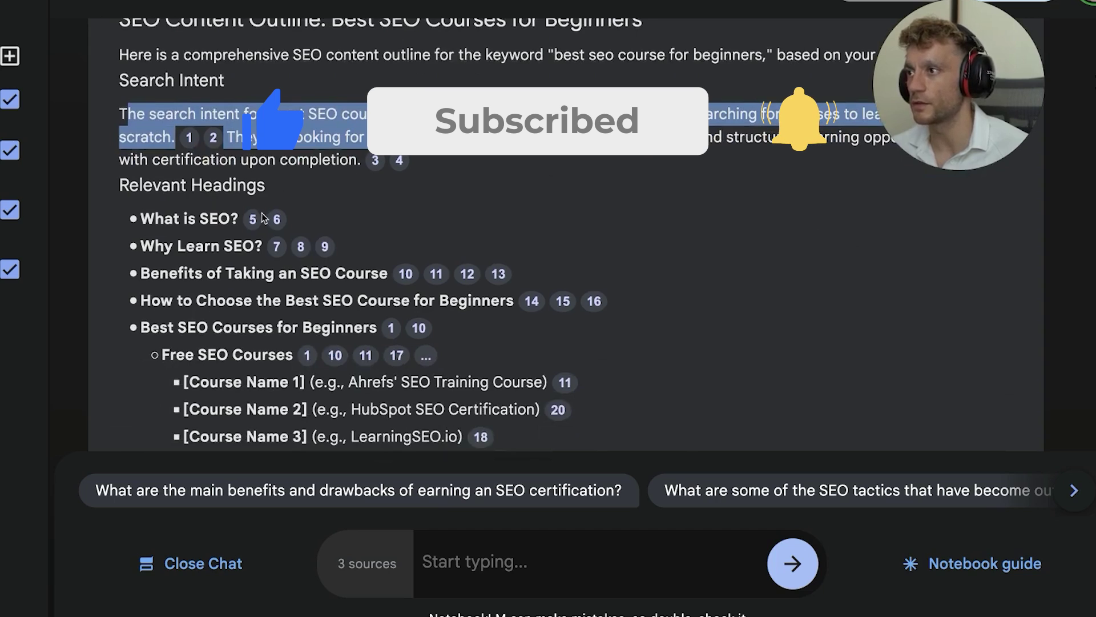
mouse_move(254, 225)
click(97, 176)
scroll(97, 176, down, 1)
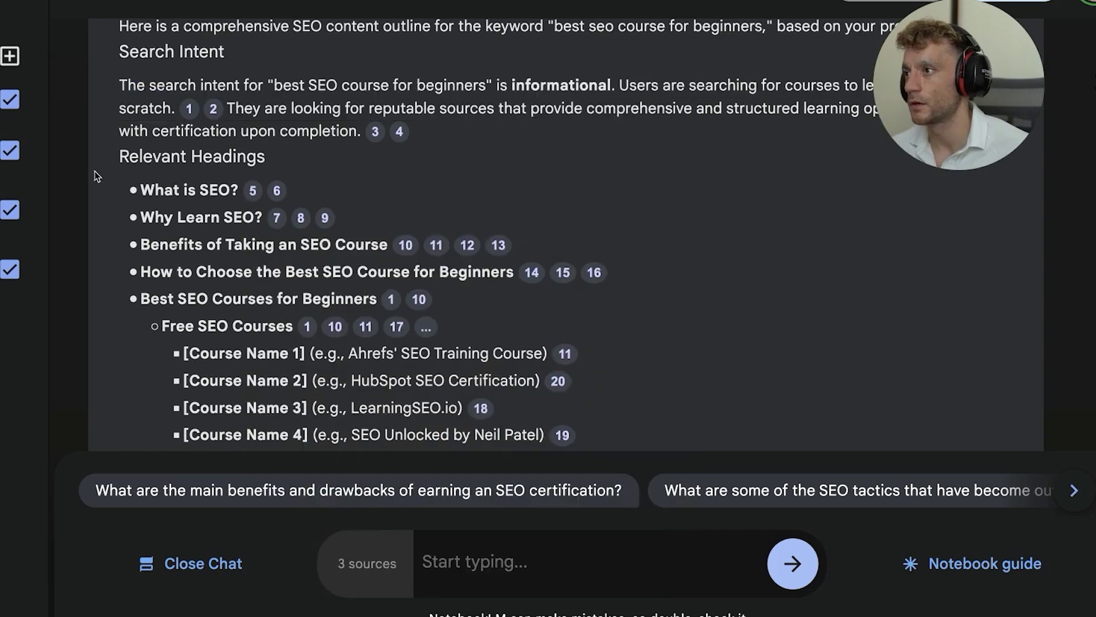
drag(126, 186, 731, 293)
scroll(741, 300, down, 3)
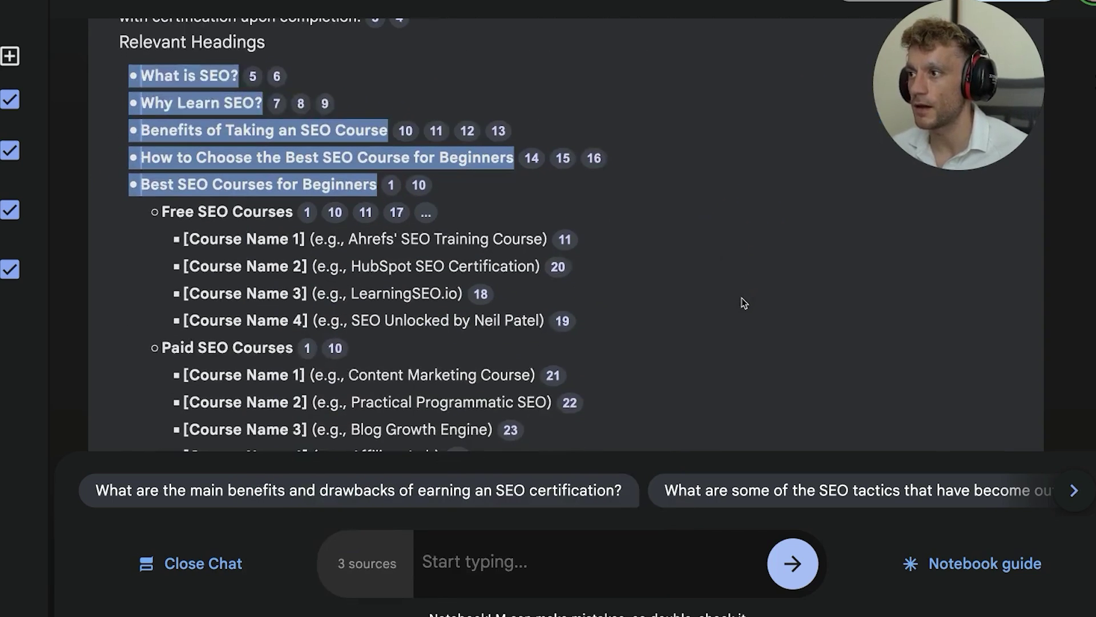
scroll(736, 300, up, 3)
click(130, 180)
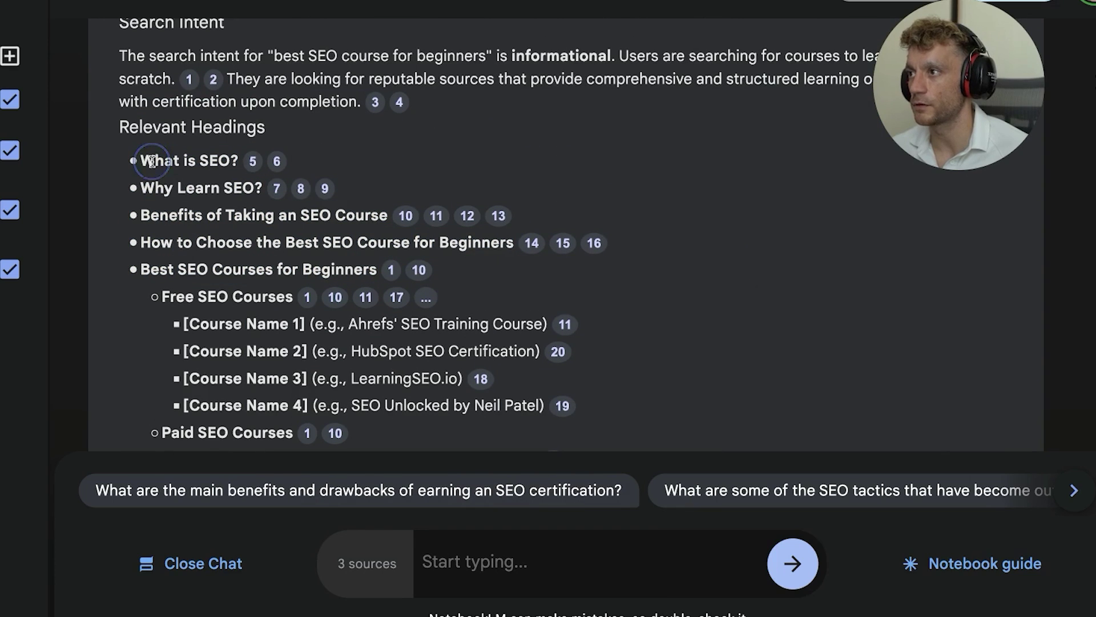
click(182, 197)
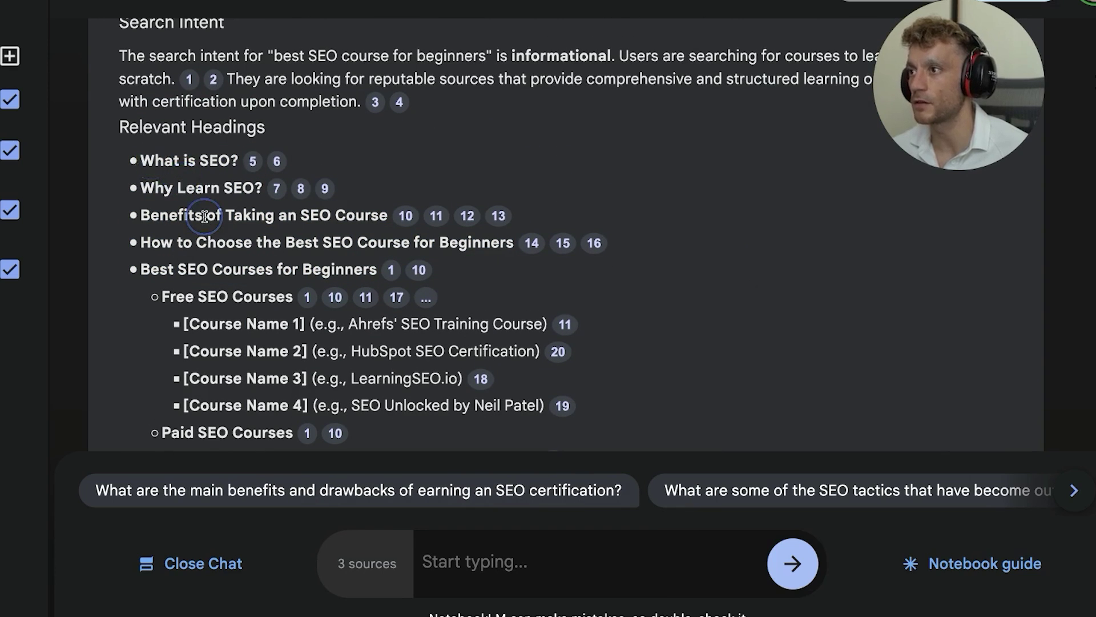
scroll(171, 257, down, 1)
drag(129, 235, 423, 234)
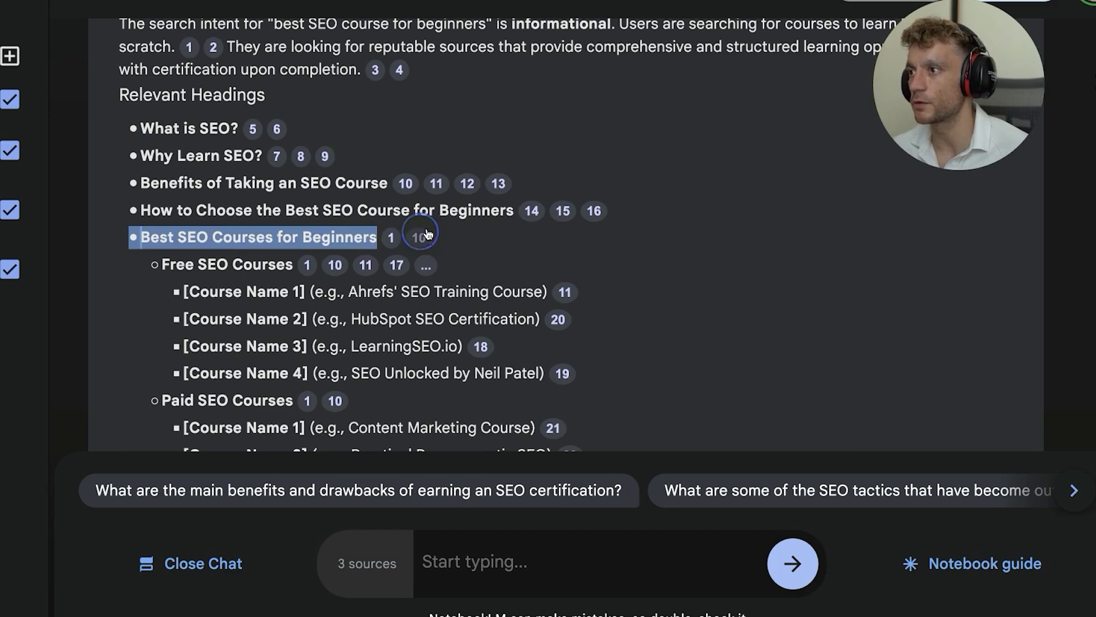
click(154, 229)
scroll(154, 229, down, 1)
drag(154, 228, 625, 343)
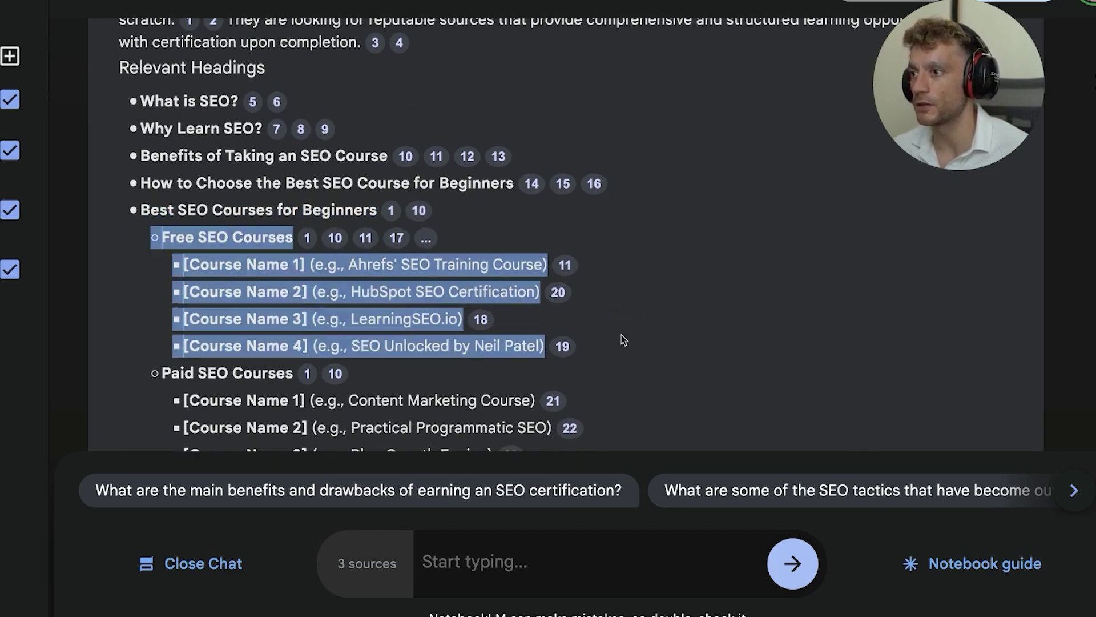
scroll(624, 343, down, 3)
click(157, 216)
drag(157, 216, 594, 414)
scroll(598, 403, down, 4)
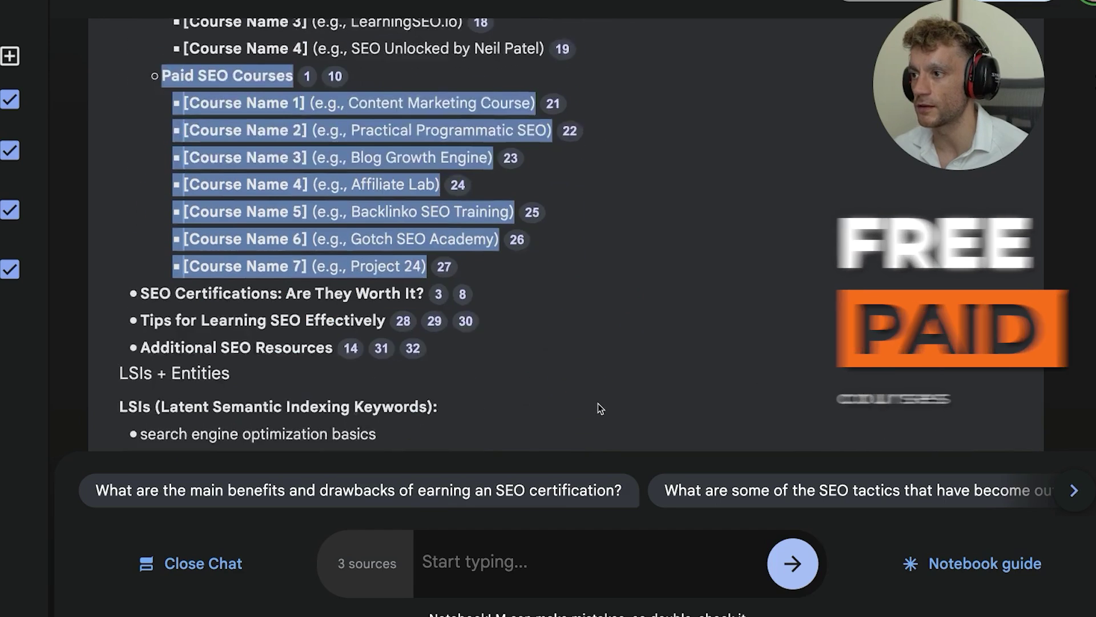
scroll(171, 219, up, 6)
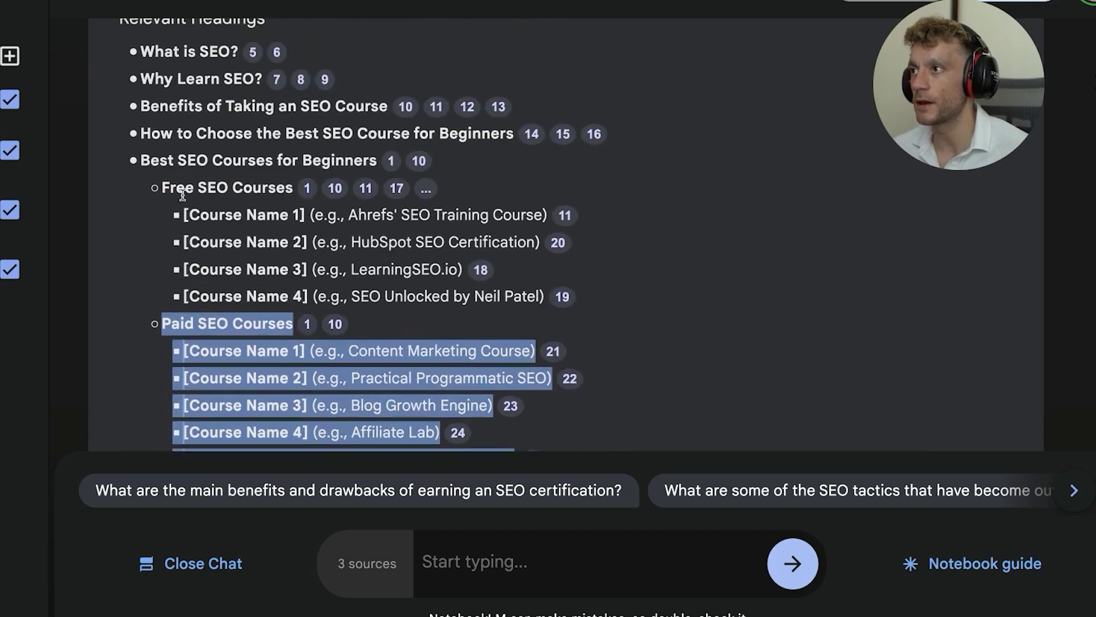
drag(141, 54, 580, 441)
click(580, 441)
scroll(273, 389, down, 6)
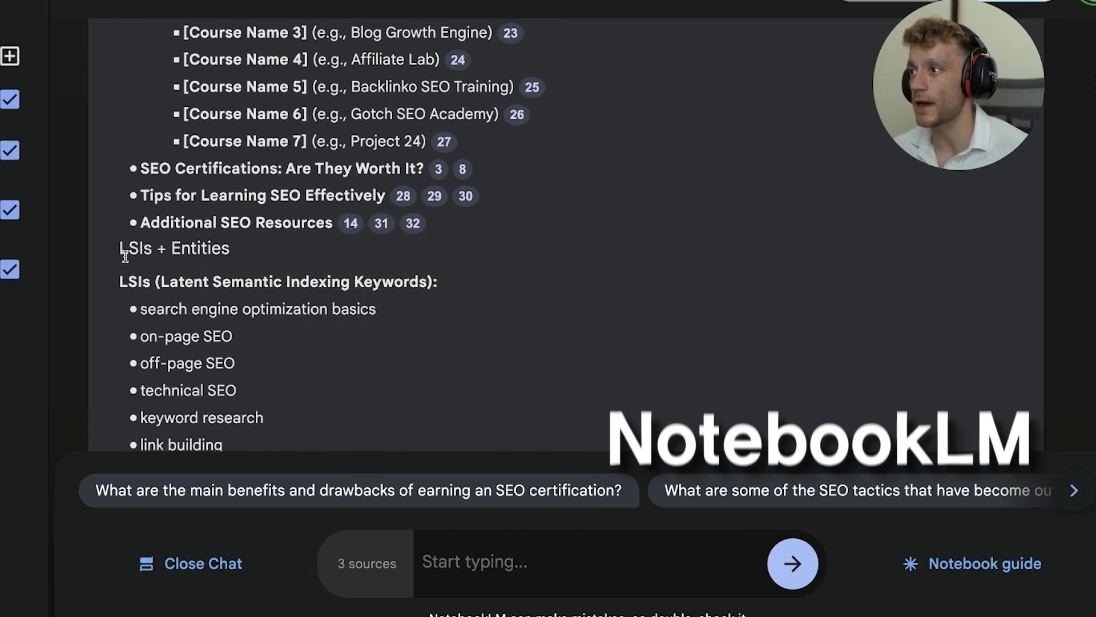
scroll(127, 292, down, 2)
Highlight the LSIs + Entities list from its heading down to SEO tools
drag(125, 176, 392, 379)
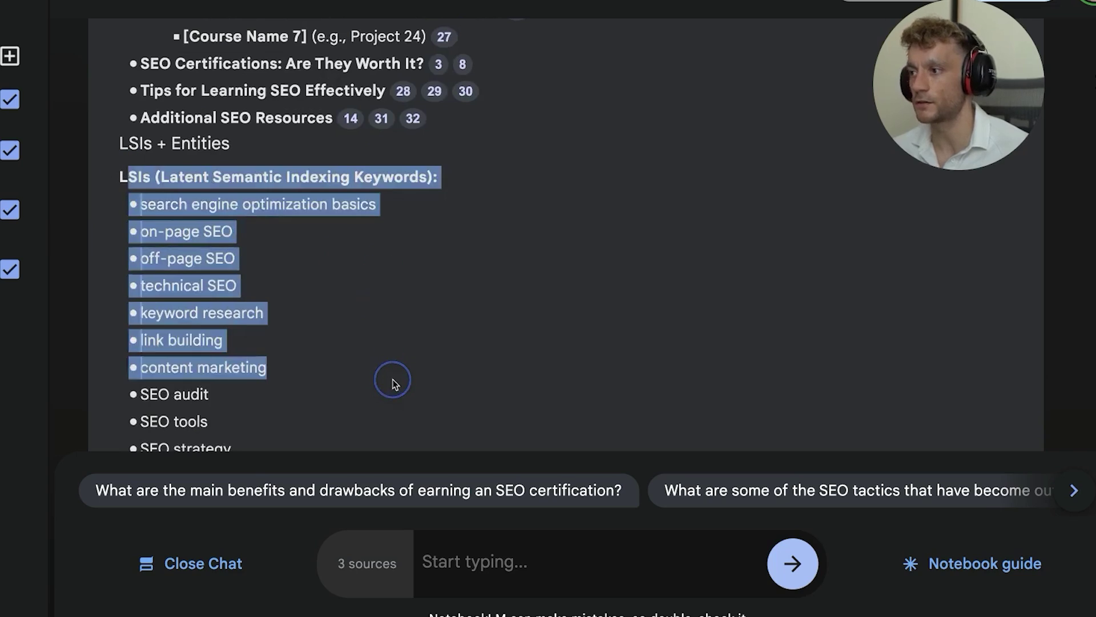
scroll(392, 382, down, 2)
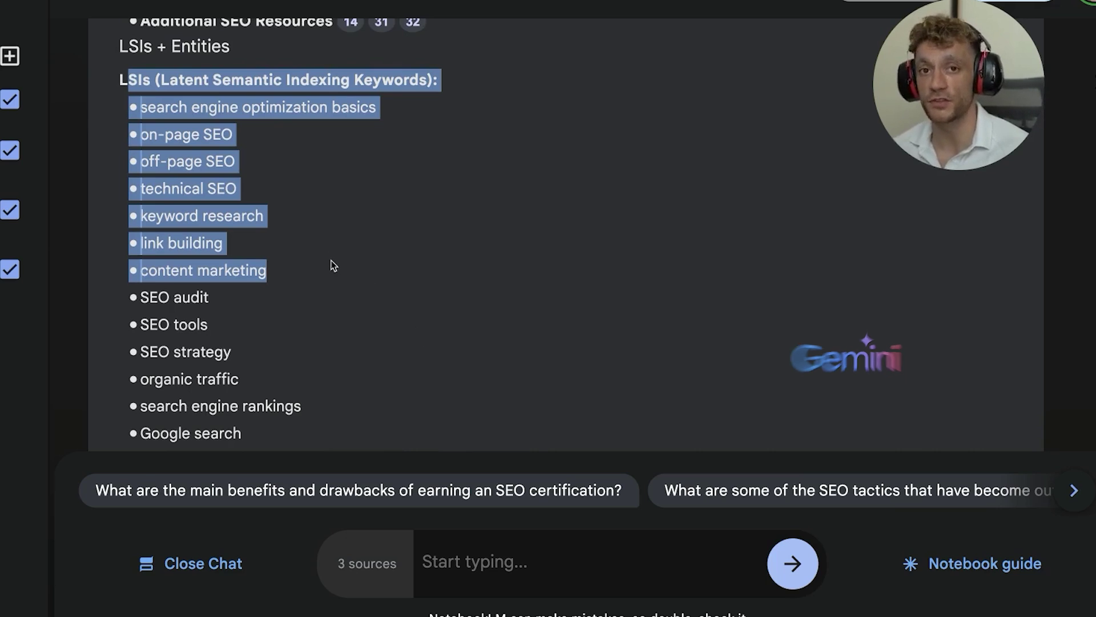
click(120, 79)
shift+click(296, 220)
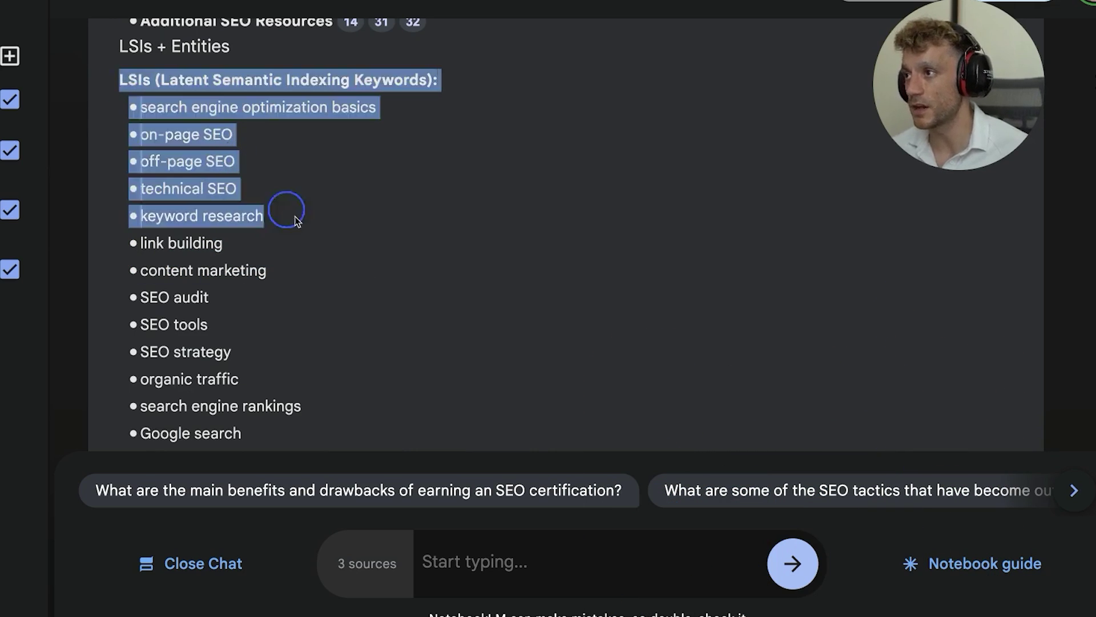
shift+click(338, 327)
scroll(343, 362, down, 3)
scroll(287, 341, down, 1)
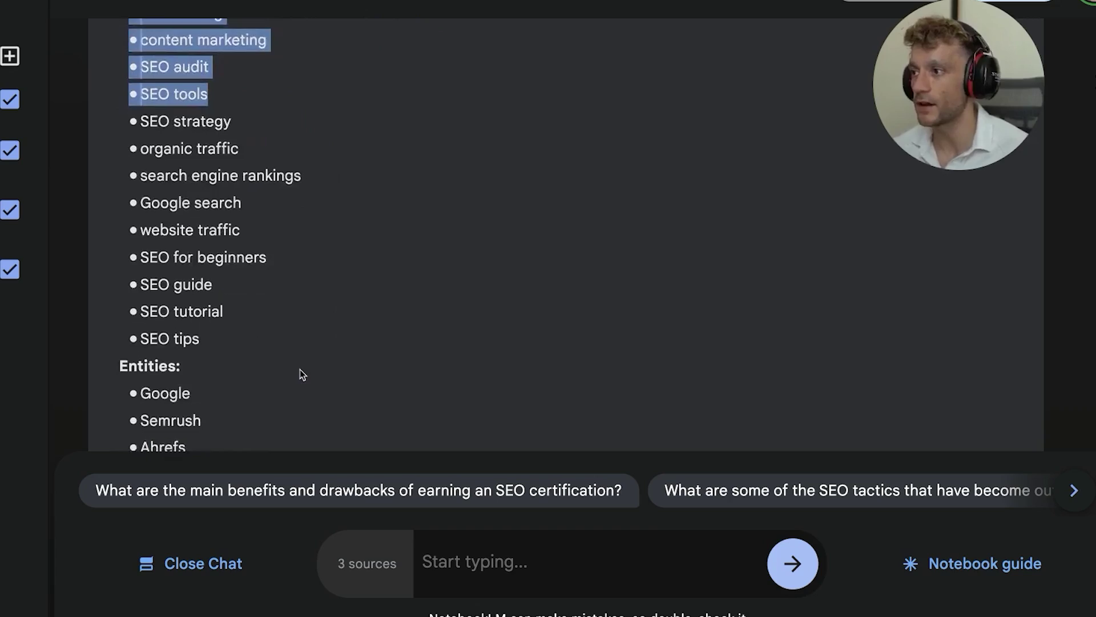
scroll(343, 345, down, 6)
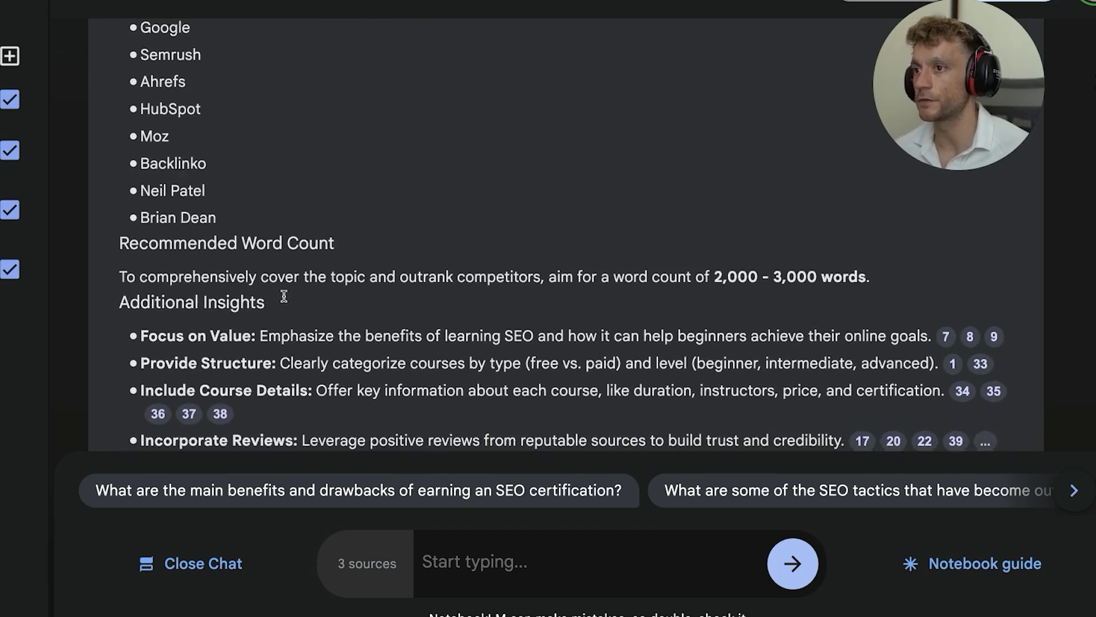
Highlight the Recommended Word Count advice and scroll over the rest of the outline
drag(90, 229, 696, 260)
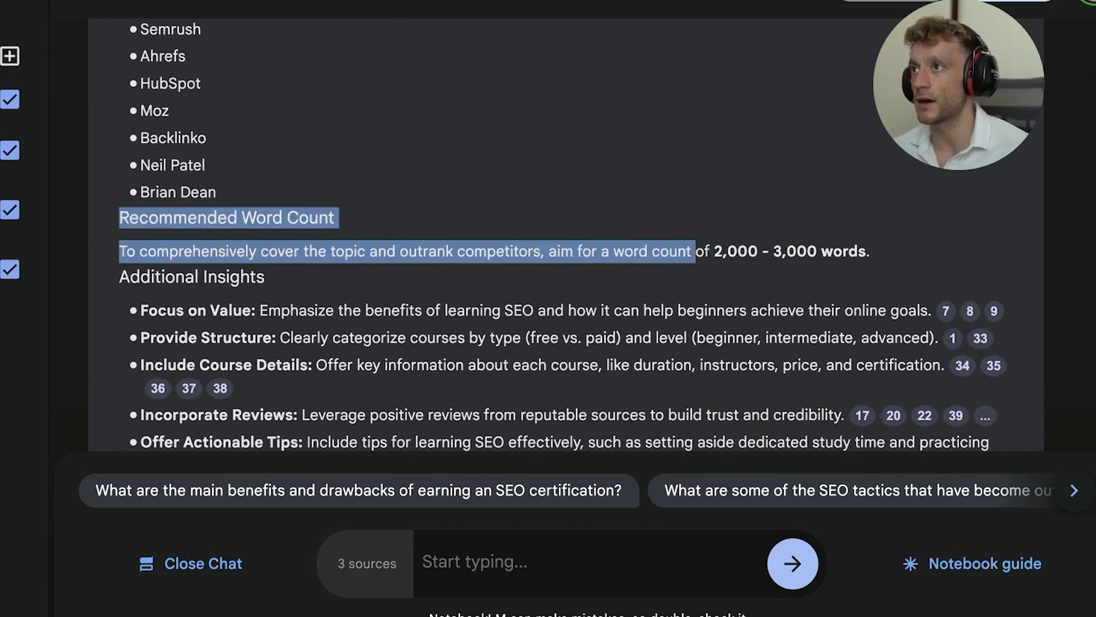
scroll(571, 257, down, 5)
scroll(308, 217, up, 12)
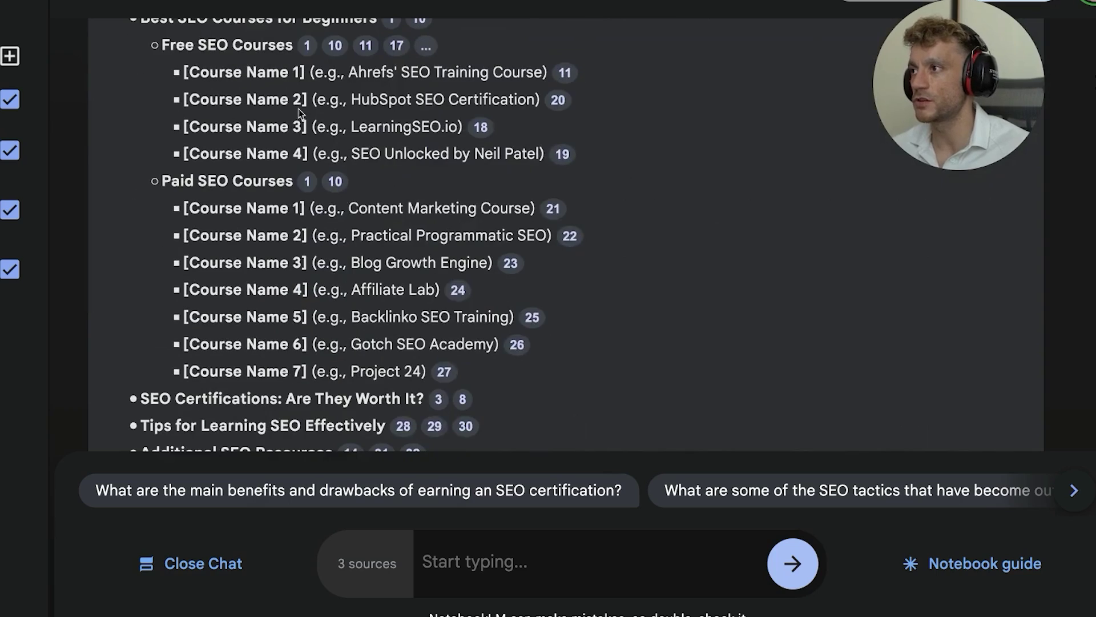
scroll(370, 284, down, 7)
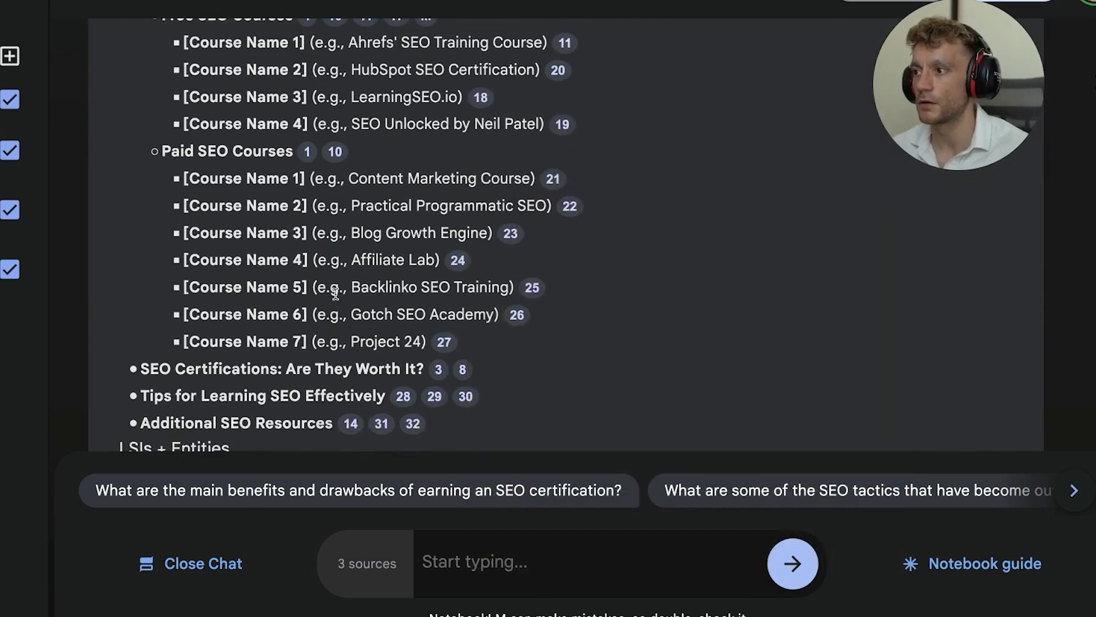
scroll(365, 291, up, 15)
scroll(343, 303, down, 8)
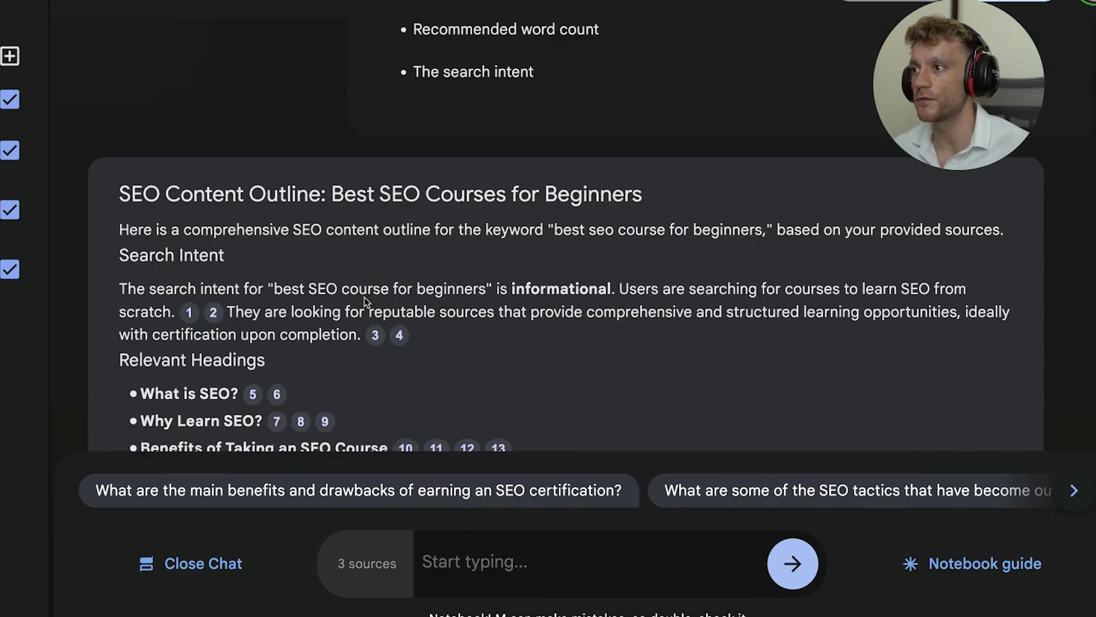
scroll(343, 308, down, 10)
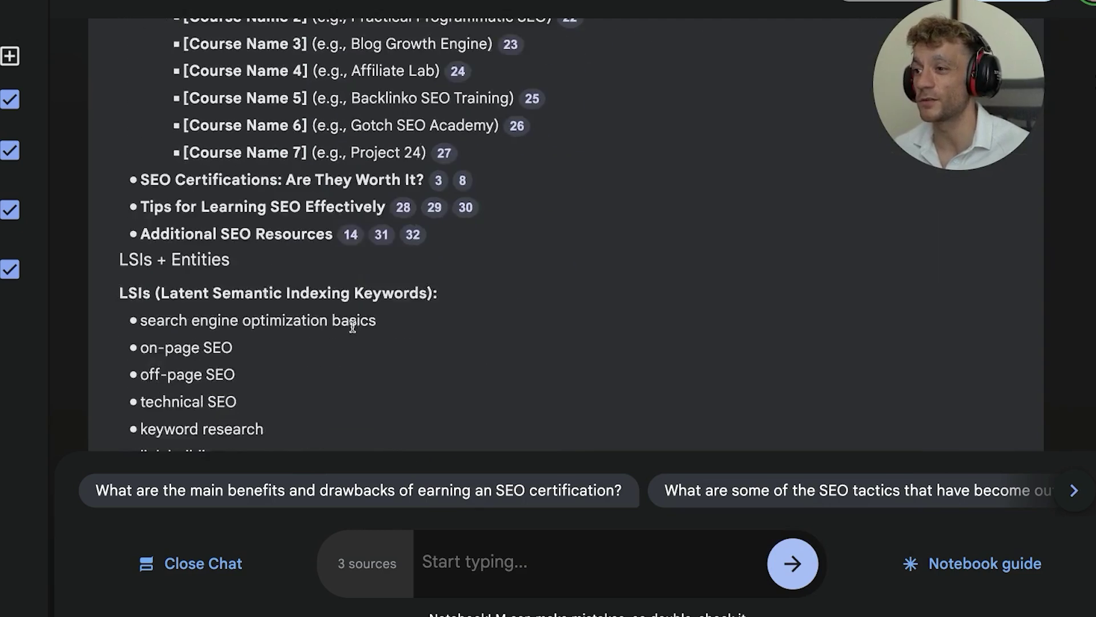
scroll(363, 308, down, 3)
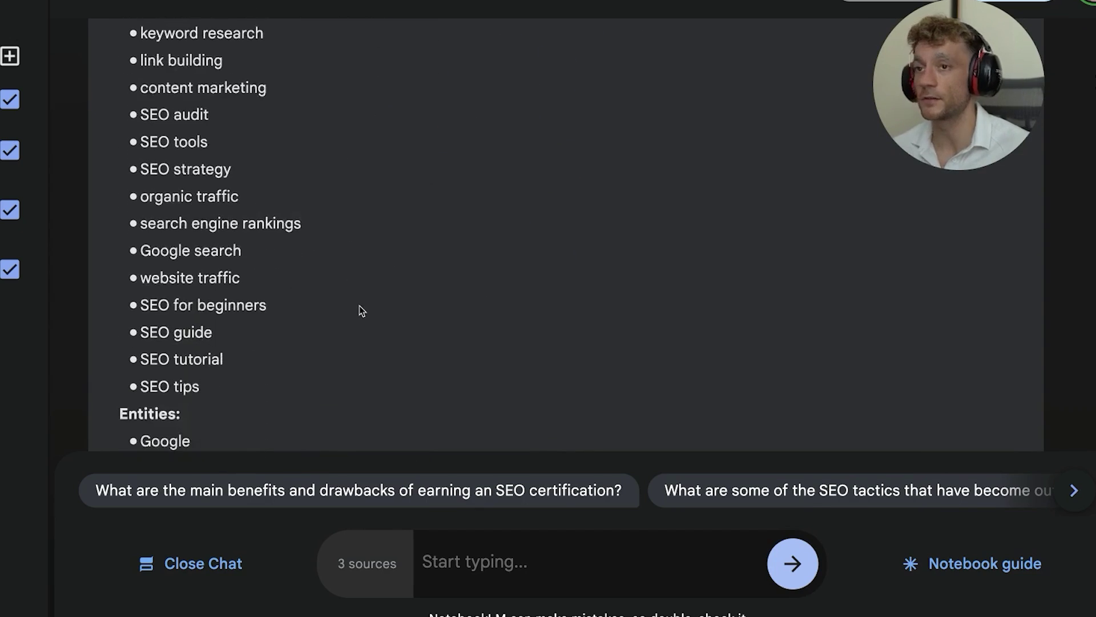
scroll(348, 361, up, 15)
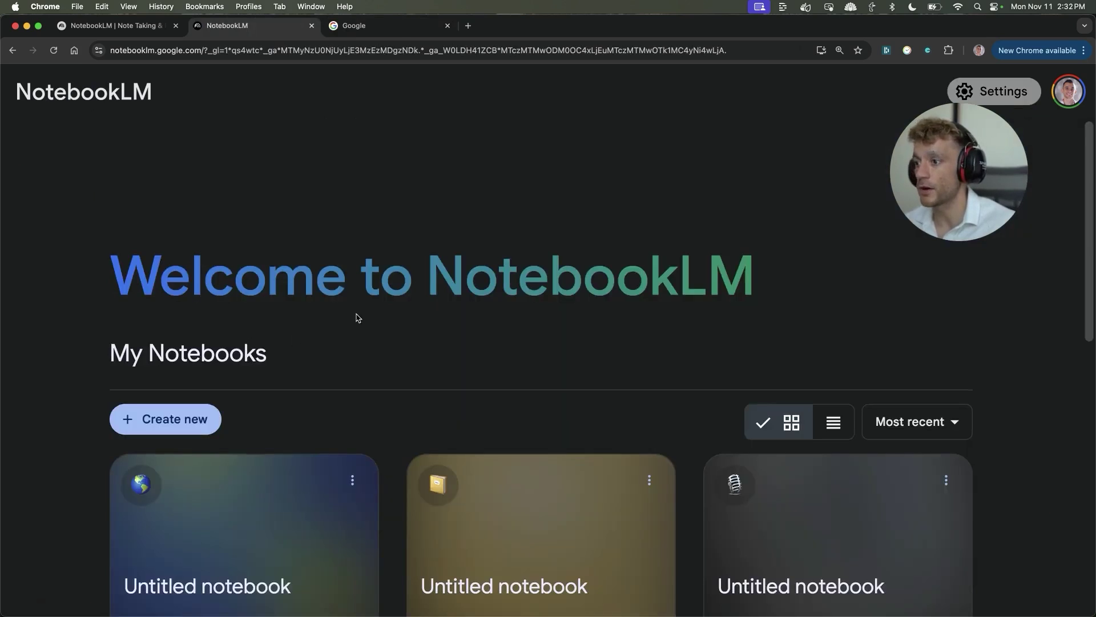
Paste the copied SEO speakers article text and insert it as a source
scroll(473, 360, down, 5)
scroll(524, 373, down, 5)
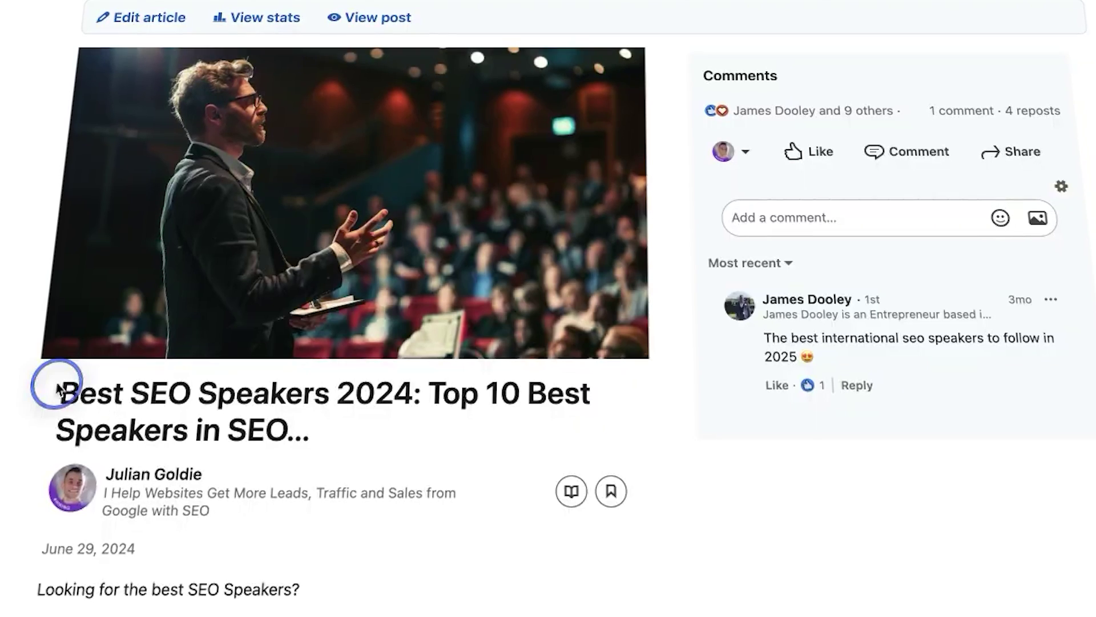
double_click(59, 390)
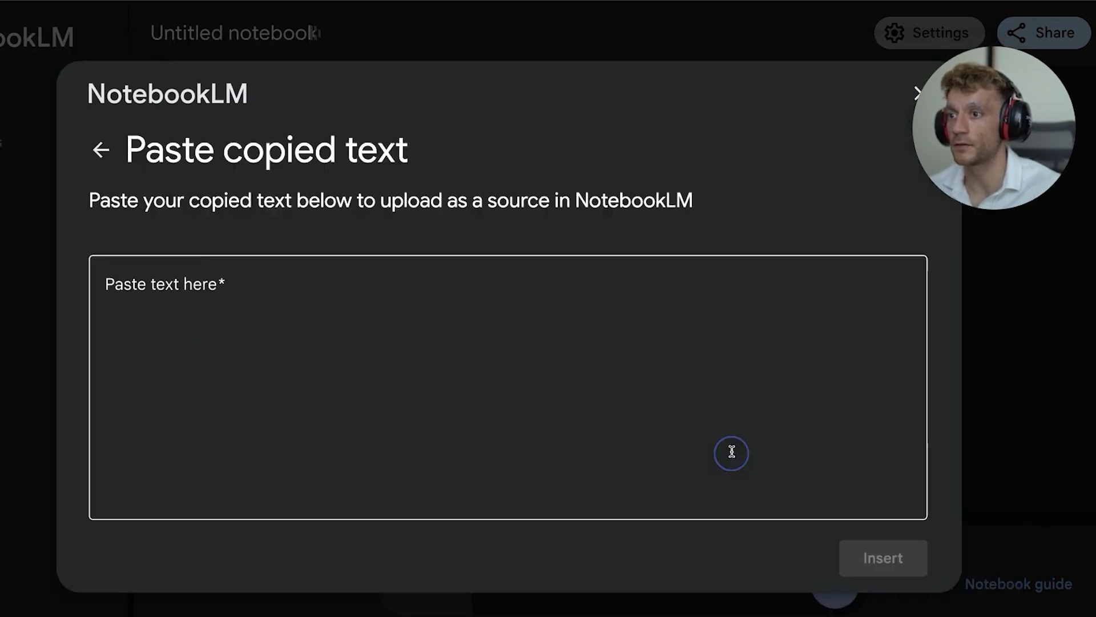
click(380, 401)
key(ctrl+v)
click(883, 558)
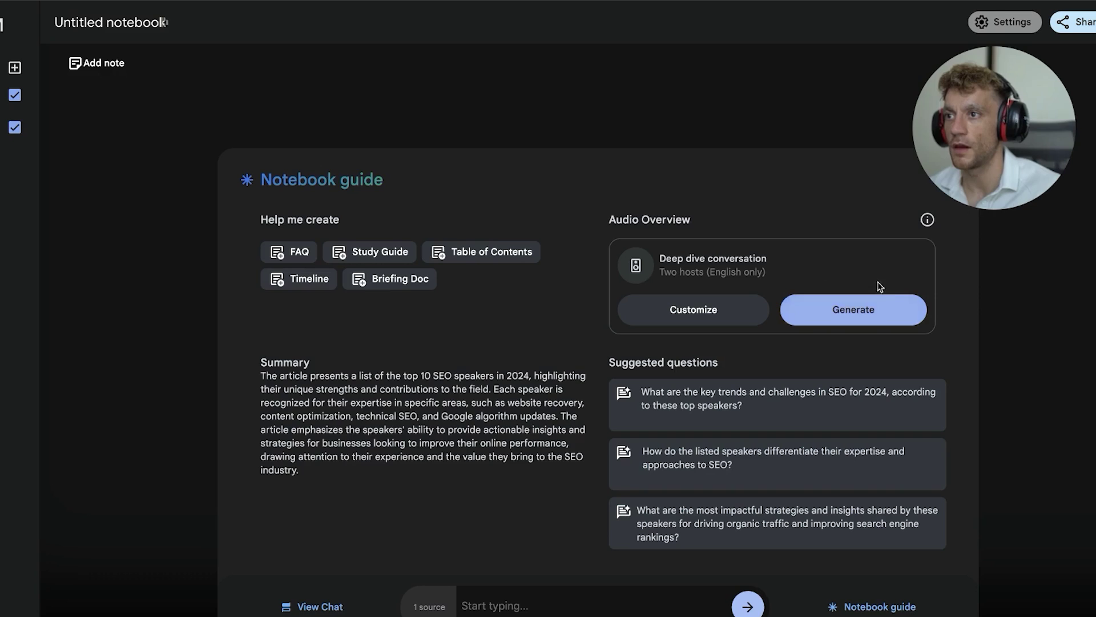
Start generating the Audio Overview podcast and check its generating status
drag(606, 219, 714, 221)
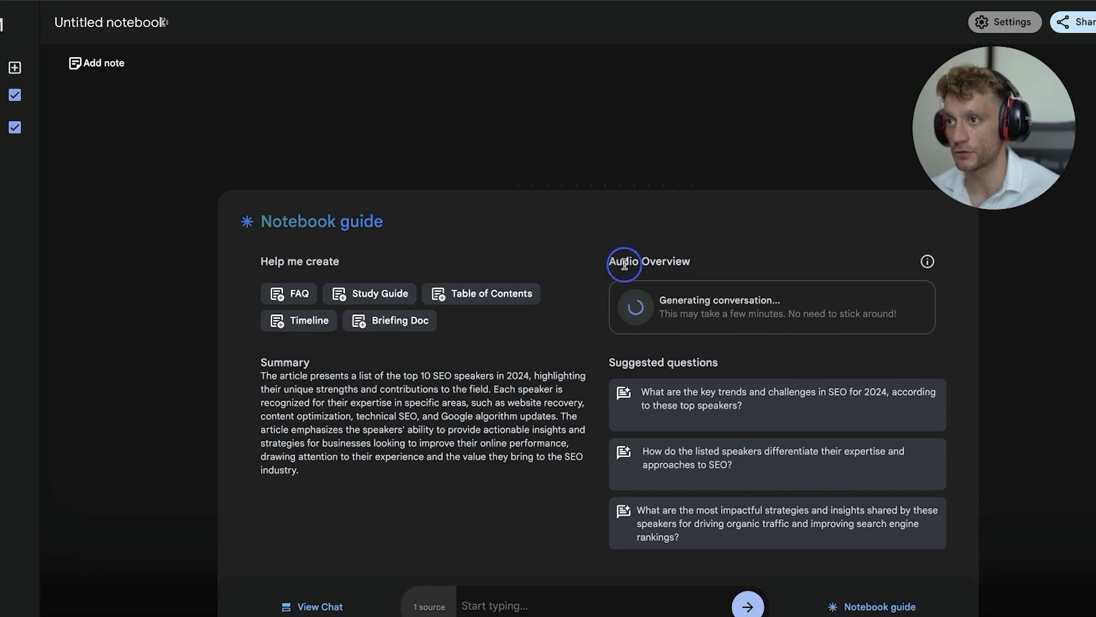
drag(618, 260, 807, 326)
click(807, 326)
triple_click(704, 308)
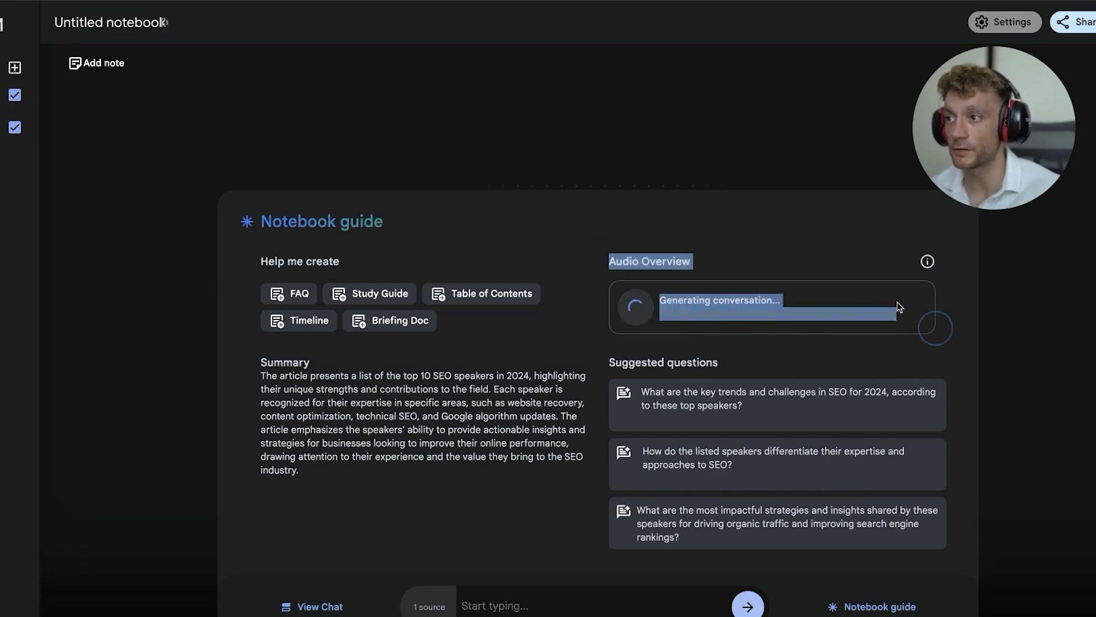
click(905, 306)
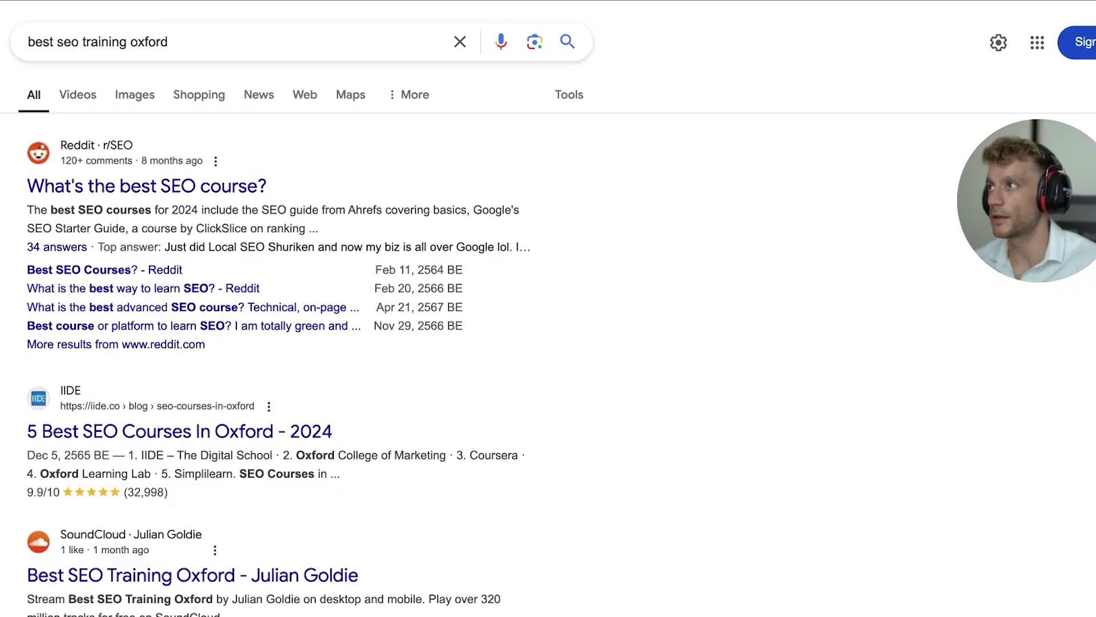
Scroll the 'best seo training oxford' results down to the SoundCloud track
scroll(457, 80, down, 1)
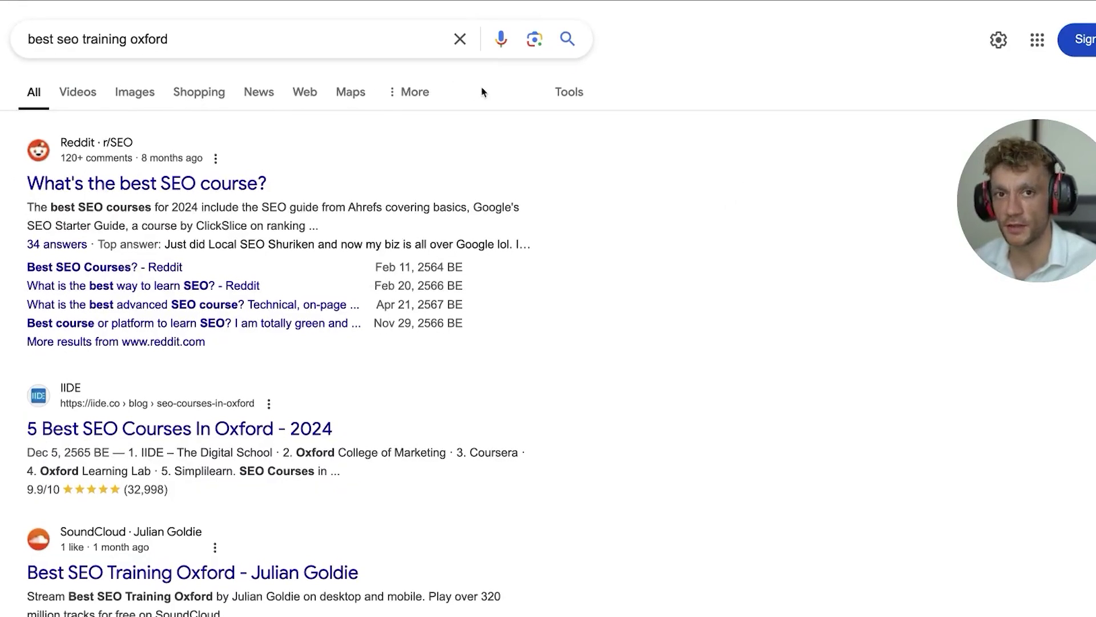
scroll(269, 453, down, 3)
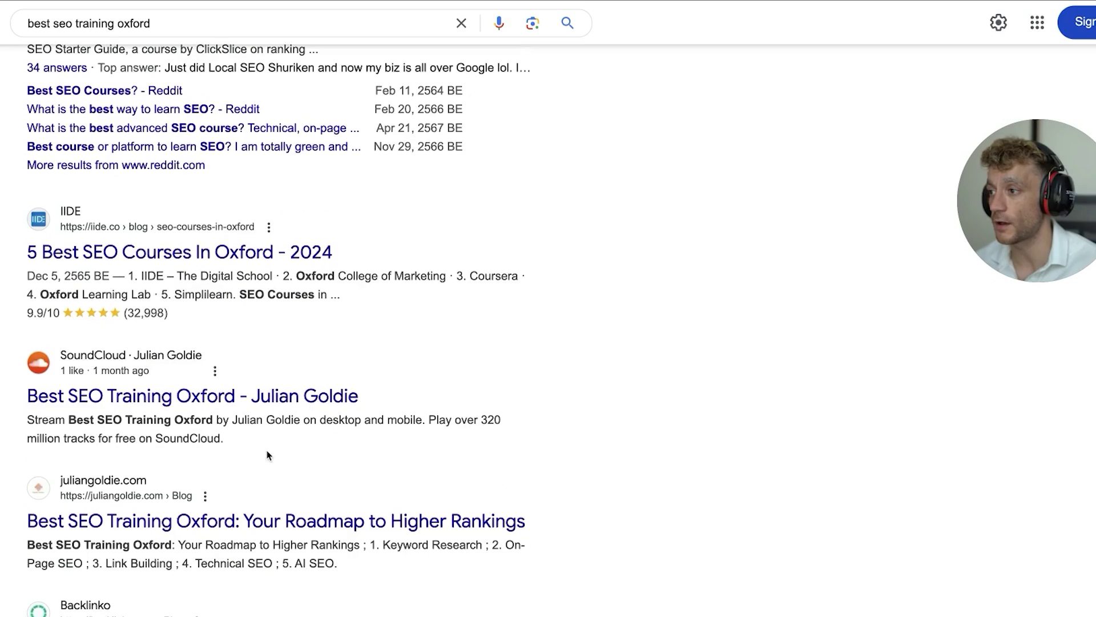
Open the Best SEO Training Oxford SoundCloud track, pause its playback, and scroll the page
click(194, 396)
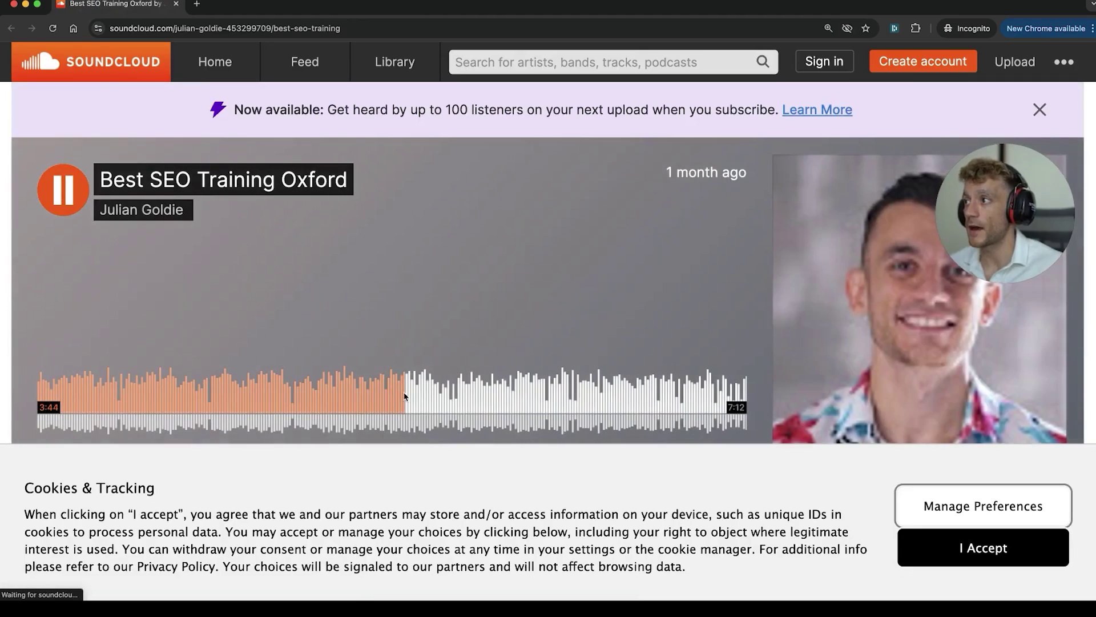
click(68, 182)
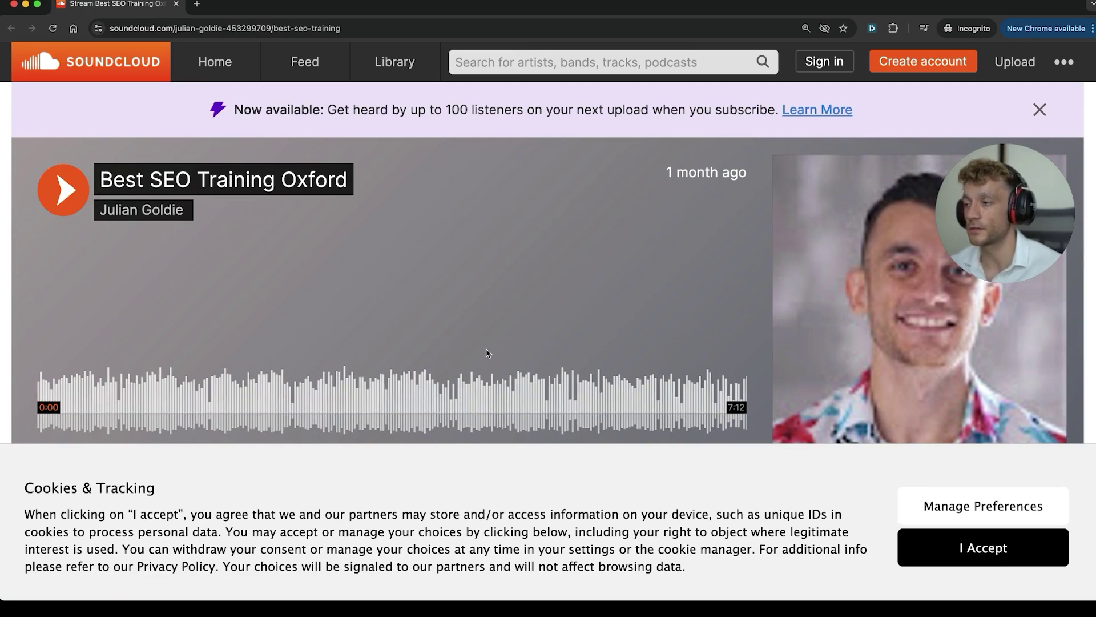
scroll(488, 352, down, 6)
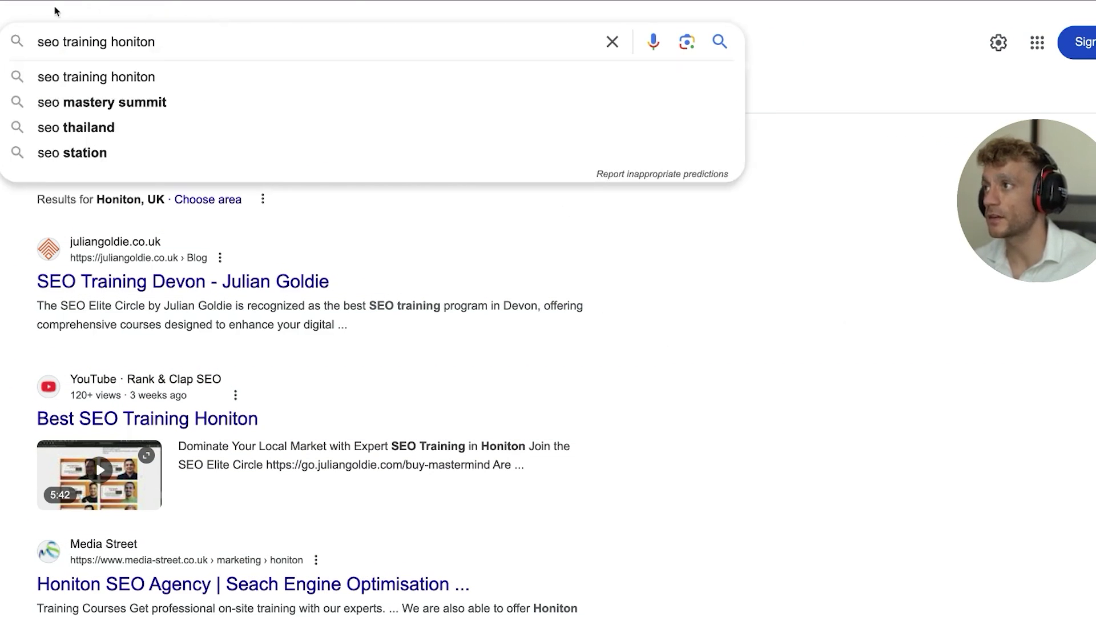
Copy the Best SEO Training Honiton YouTube result's link and open its watch page
click(695, 288)
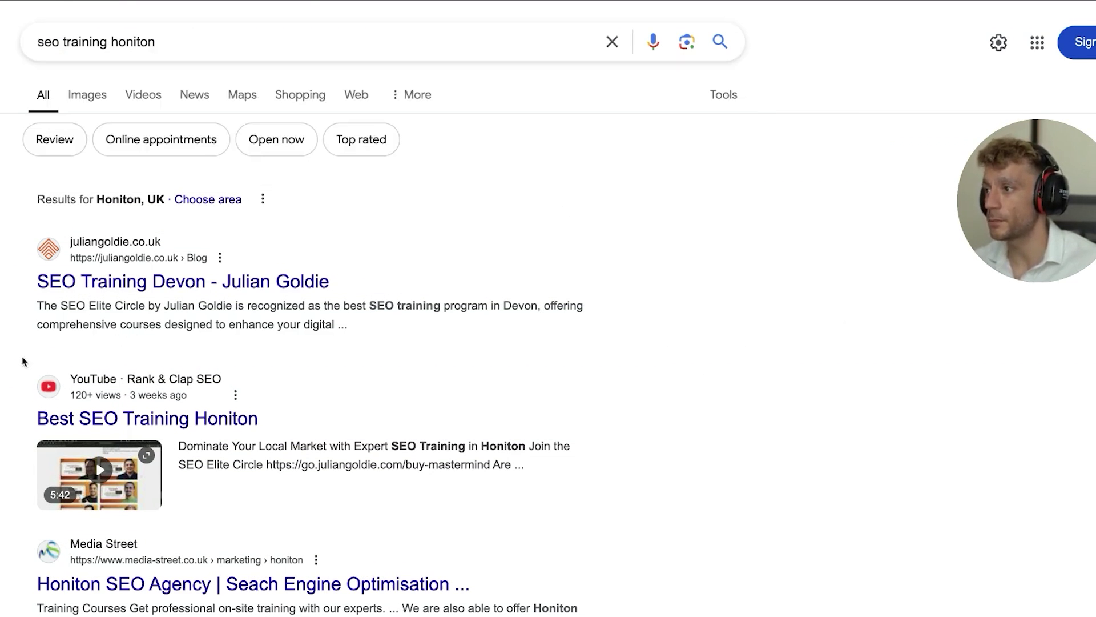
drag(26, 360, 367, 498)
click(714, 407)
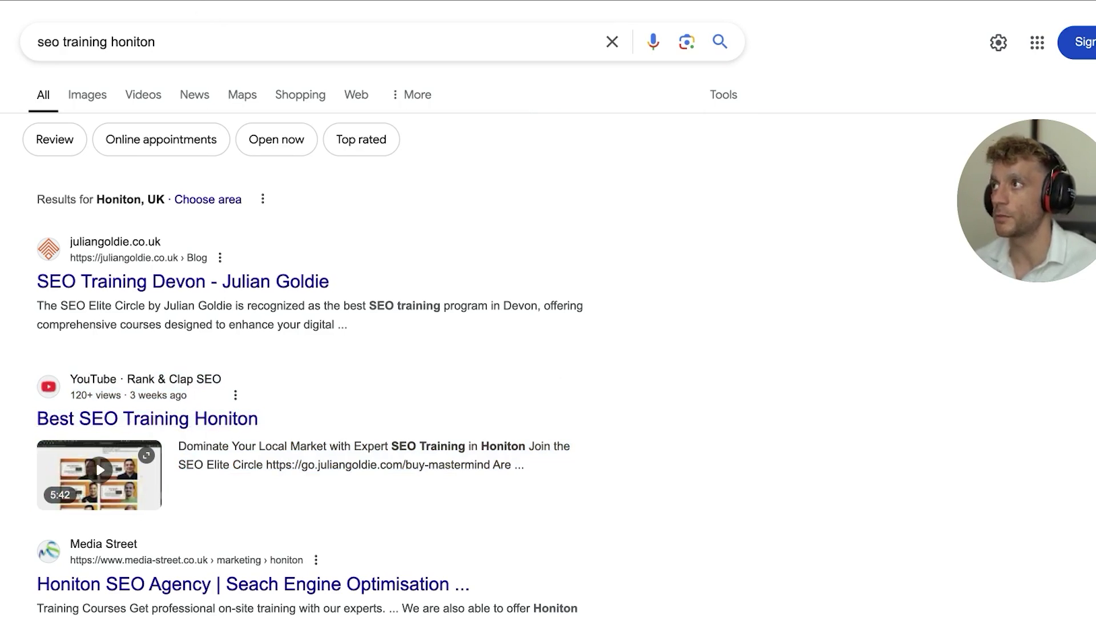
click(94, 460)
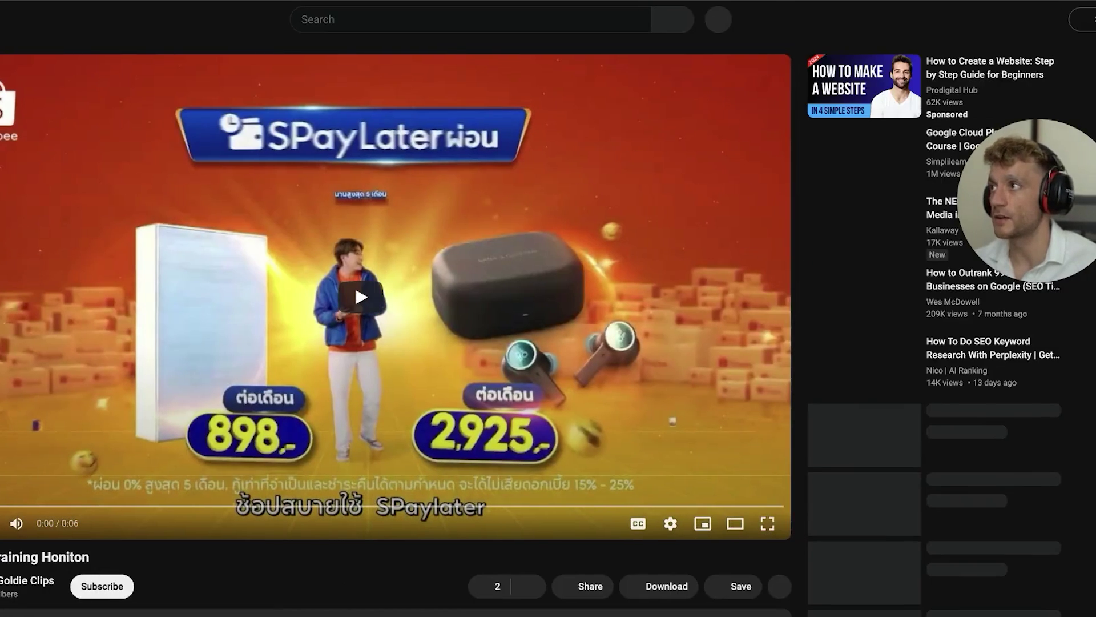
key(alt+Left)
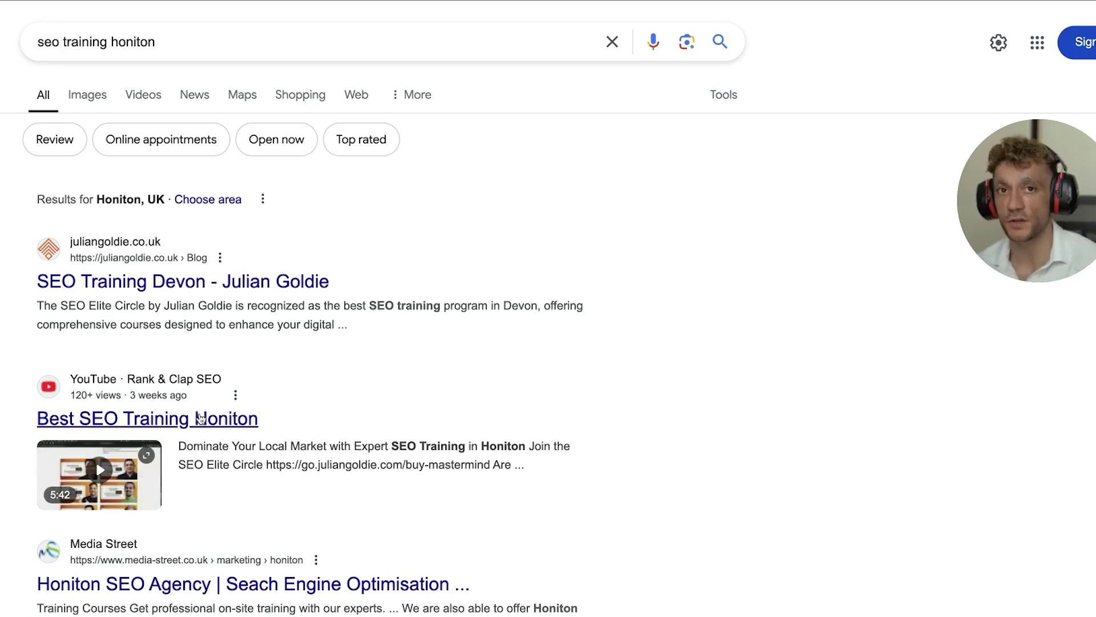
right_click(199, 418)
click(256, 483)
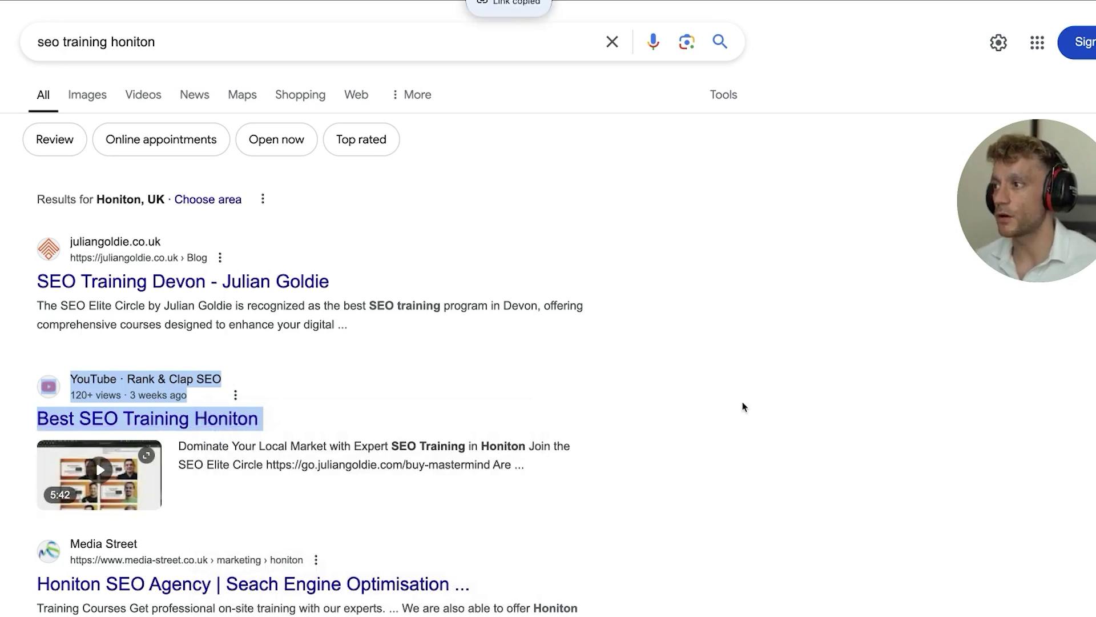
key(alt+Right)
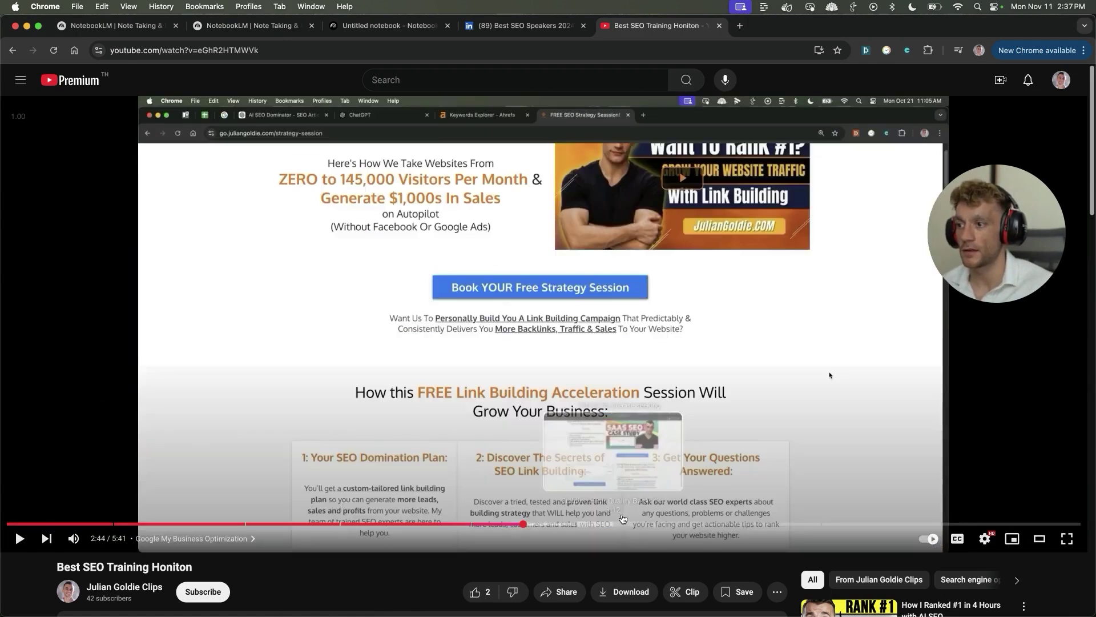
Skim the Best SEO Training Honiton video at 4:20 and 0:19, then return to NotebookLM
drag(623, 519, 631, 521)
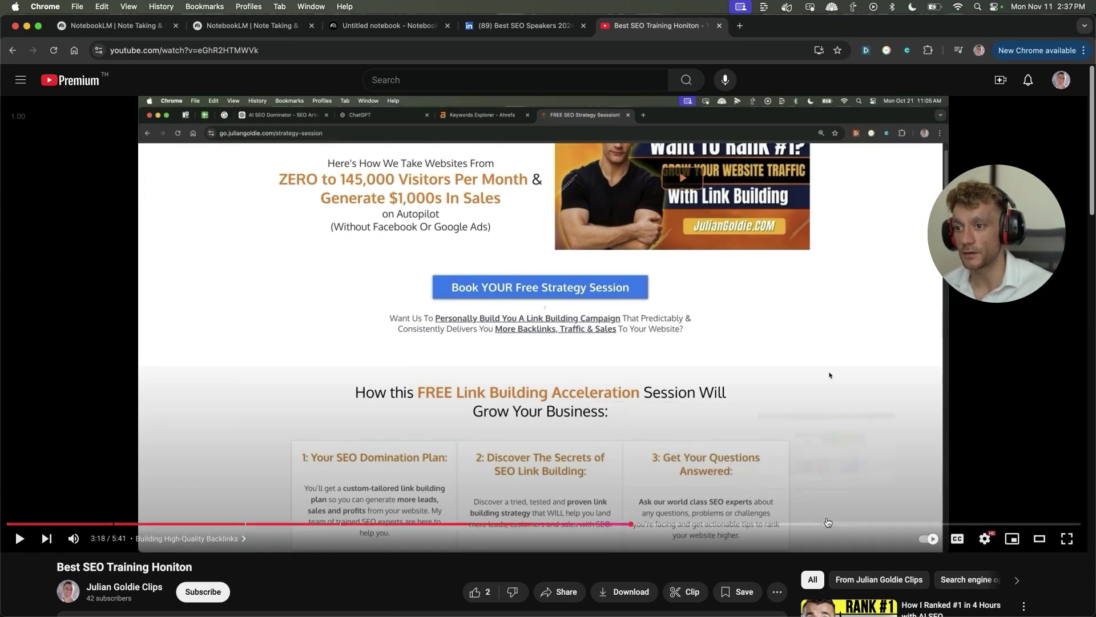
click(831, 524)
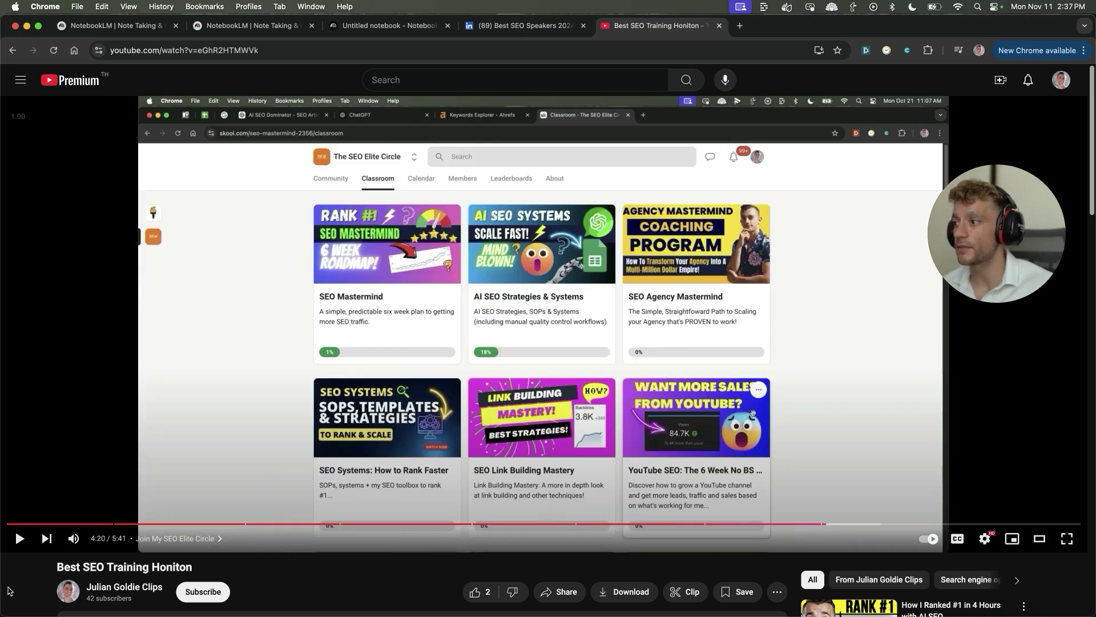
click(68, 524)
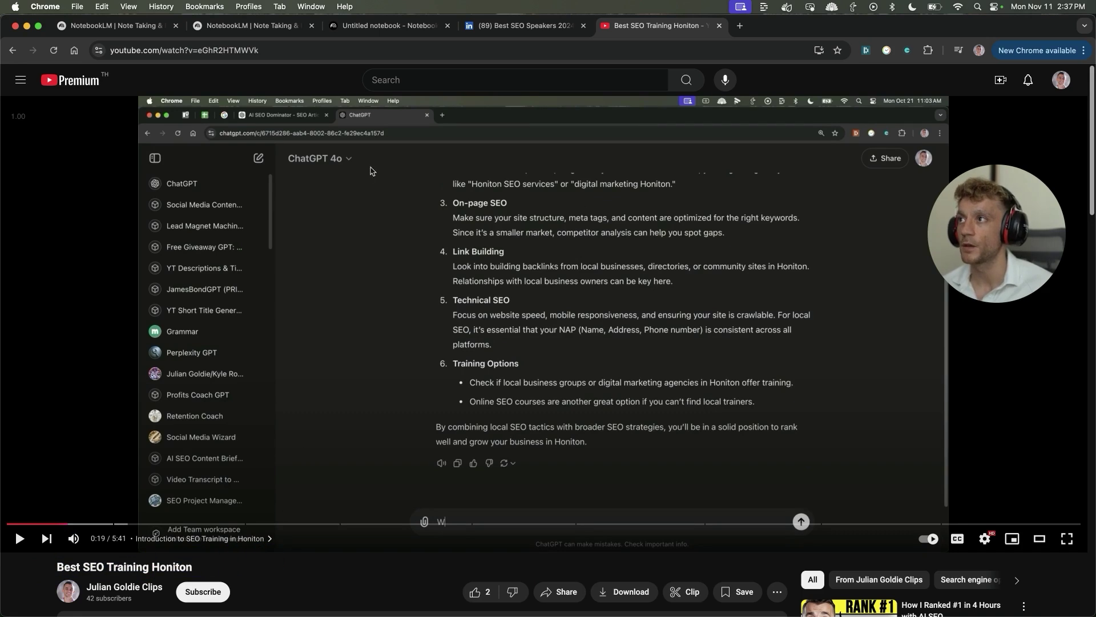
click(343, 22)
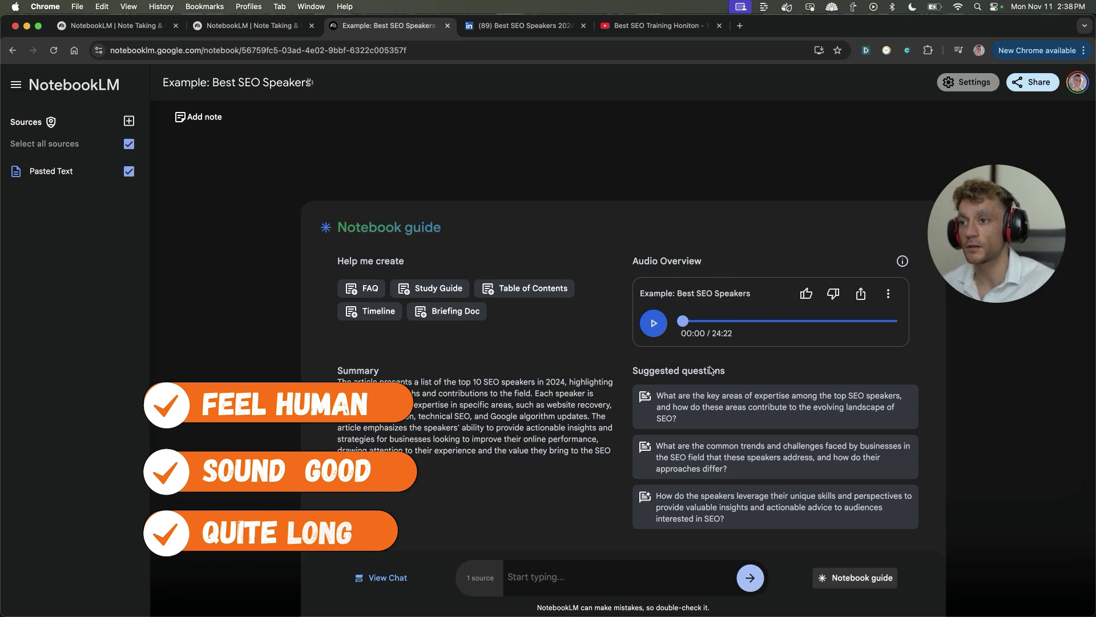
Preview the ready Audio Overview, glance at the YouTube video, and return to the Best SEO Speakers notebook
click(653, 323)
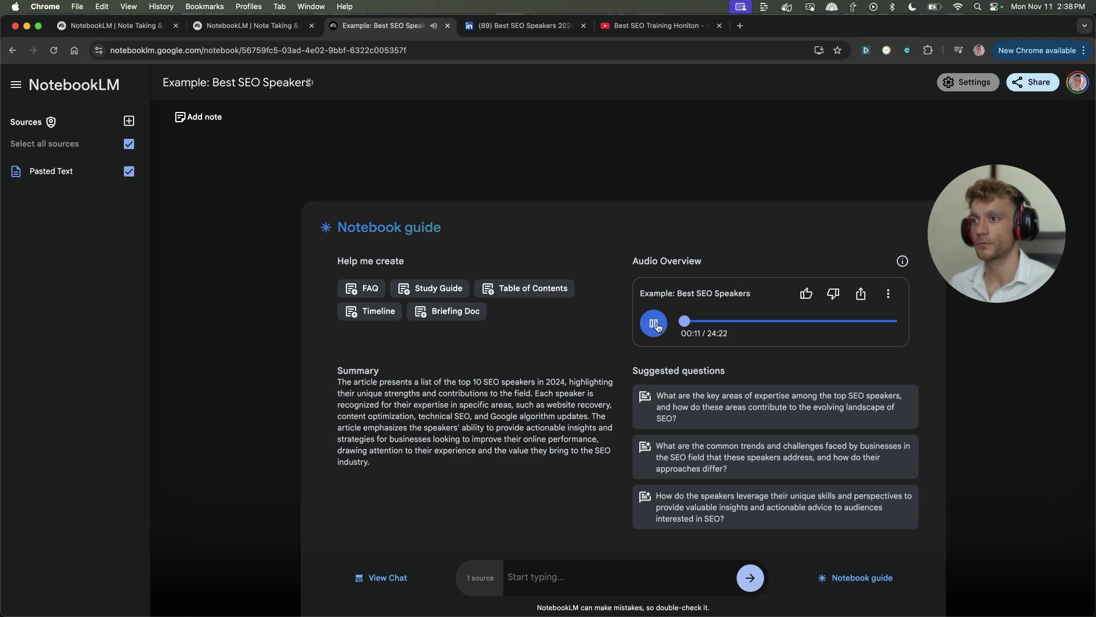
click(655, 324)
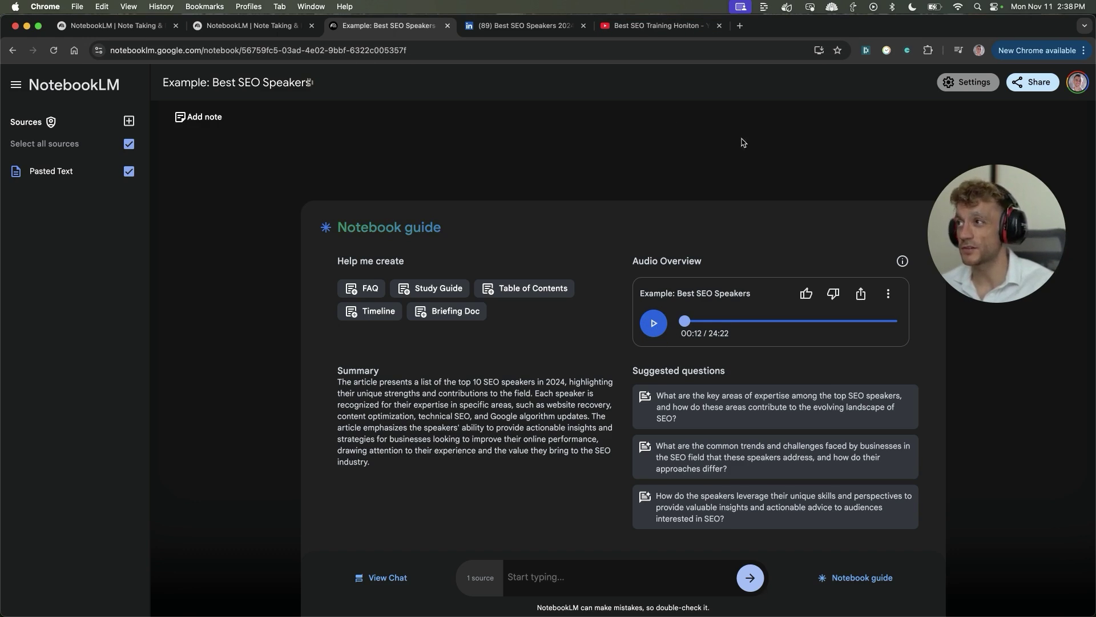
key(super+9)
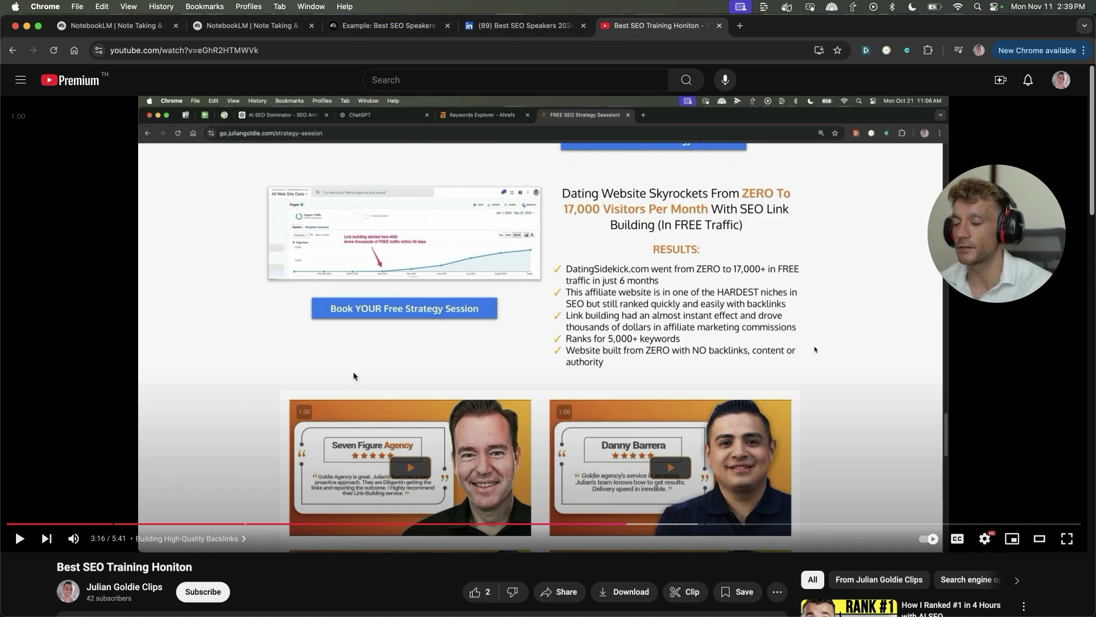
click(374, 25)
Close the YouTube tab, select the audio overview's title, and bring up Descript's quick recordings
middle_click(627, 27)
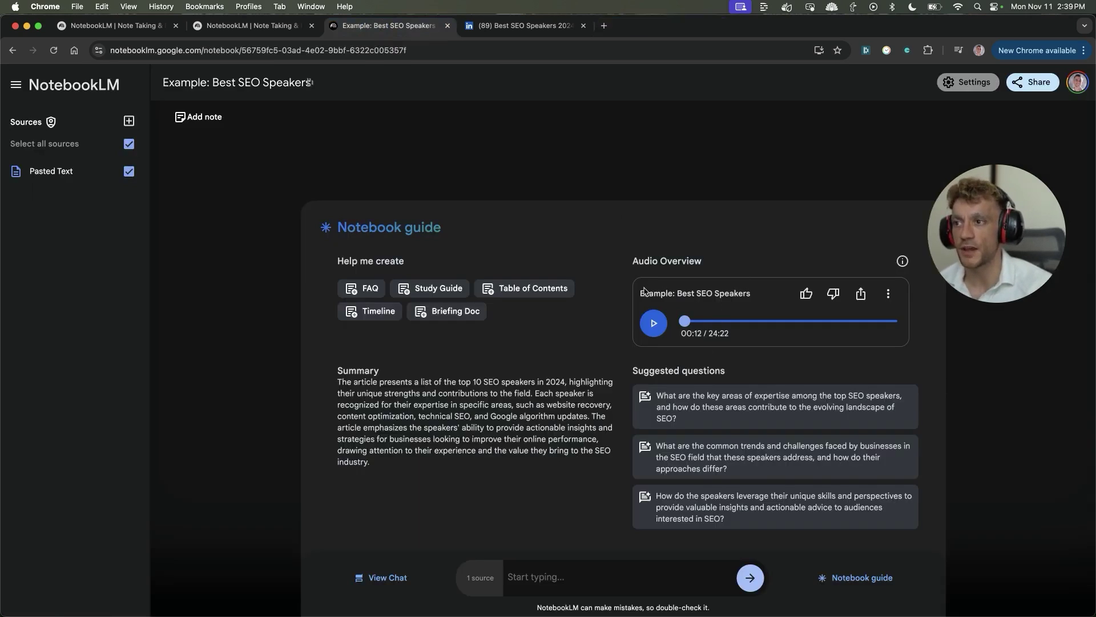
drag(644, 291, 762, 297)
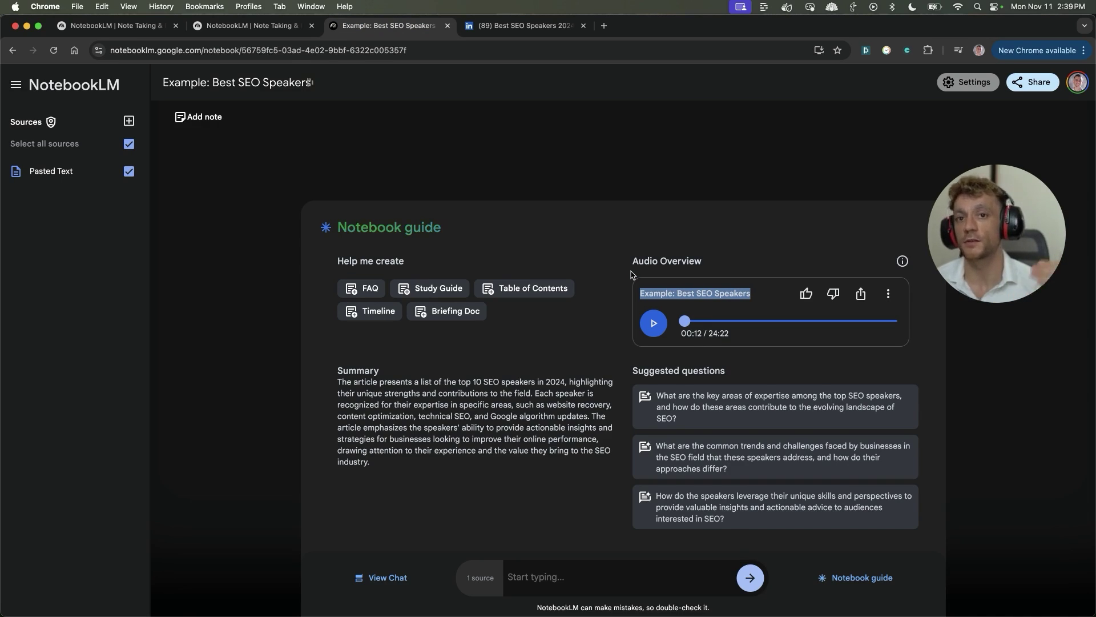
click(562, 516)
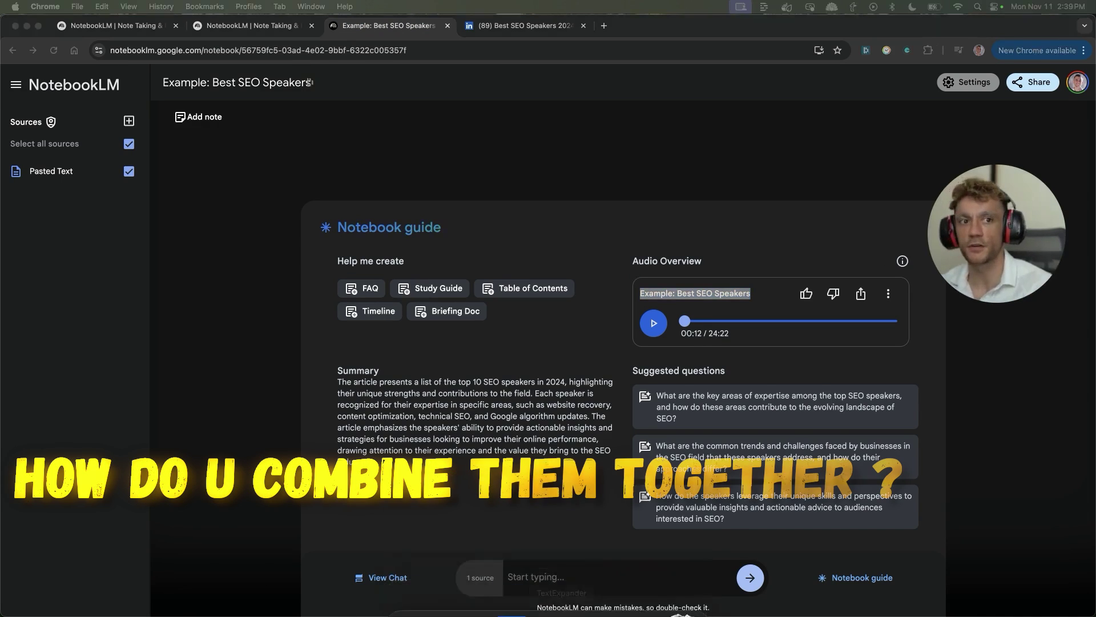
click(410, 146)
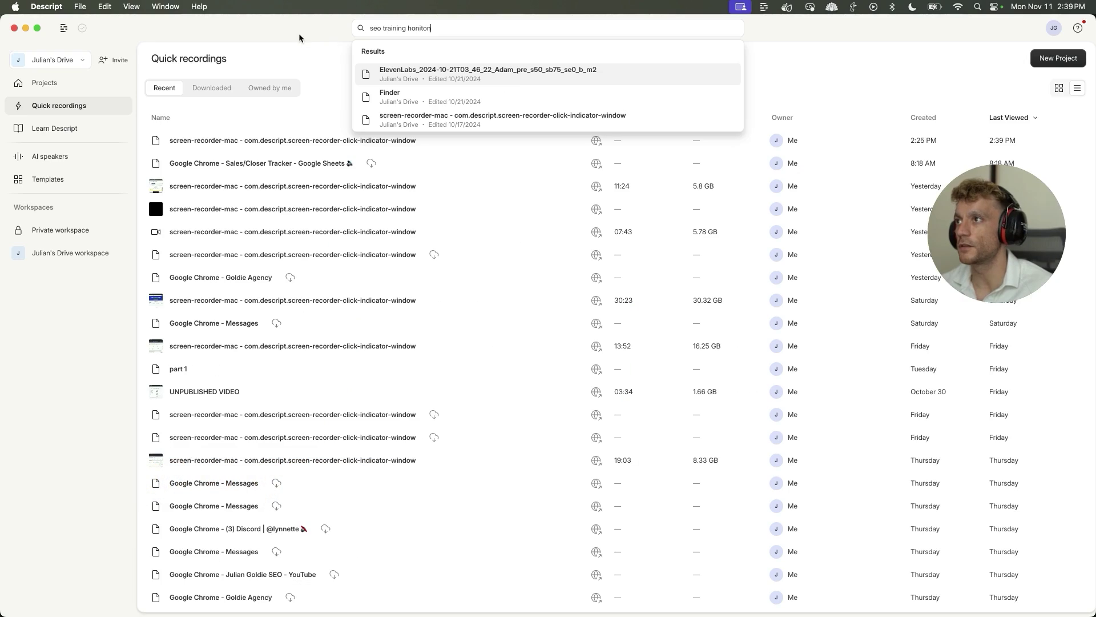
Open the ElevenLabs voiceover project of the Honiton SEO training script and skim its script
click(433, 74)
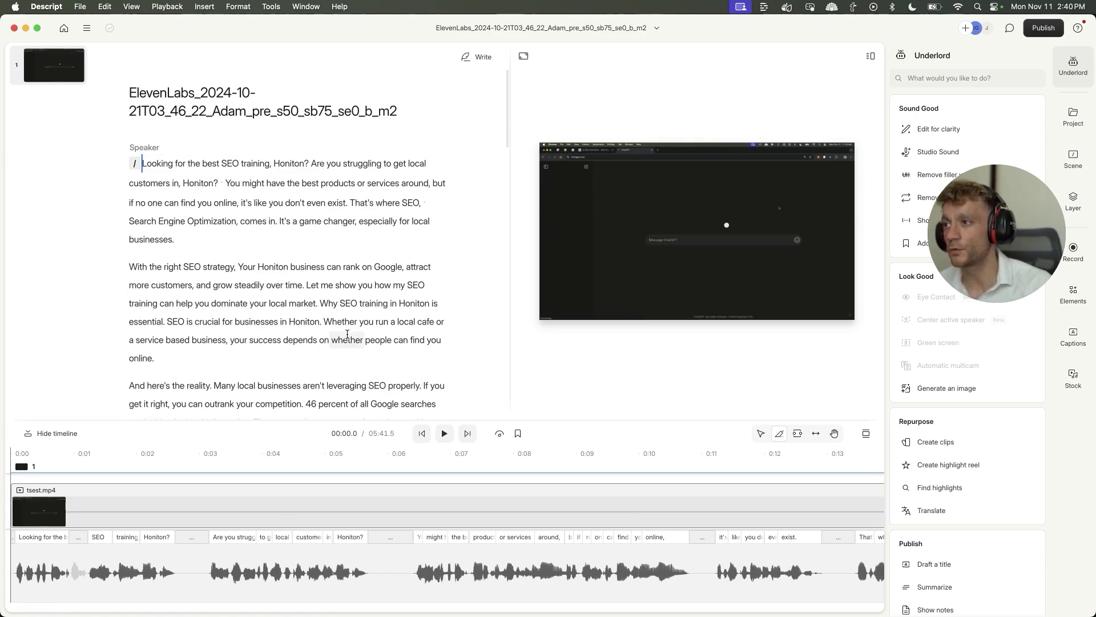
scroll(351, 244, down, 10)
scroll(351, 243, up, 5)
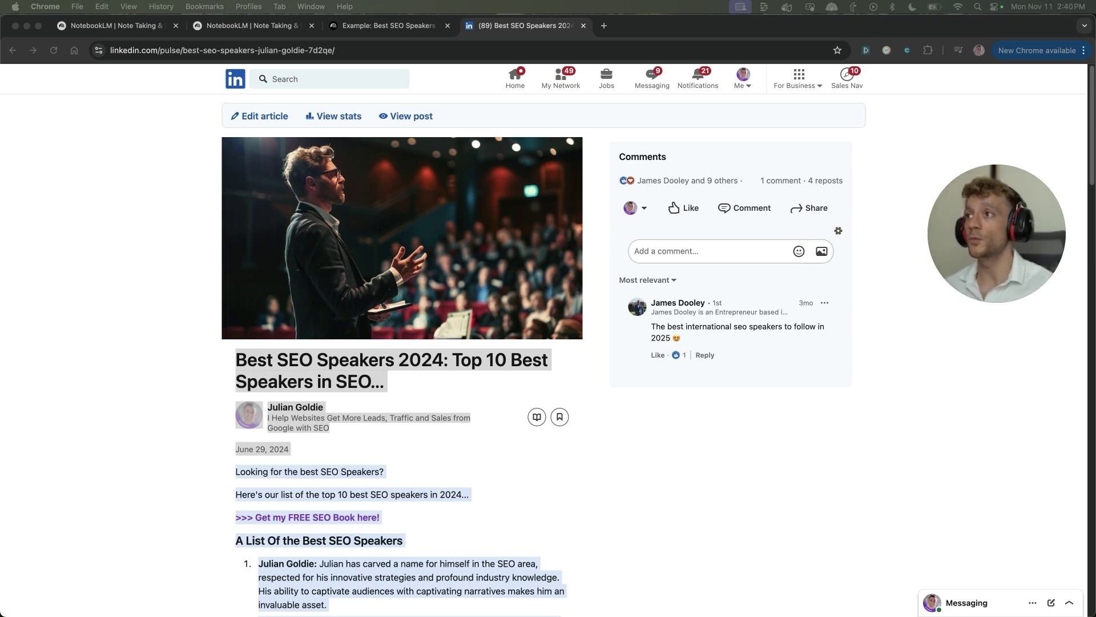
Switch back from the LinkedIn Best SEO Speakers article to the NotebookLM tab
key(ctrl+shift+Tab)
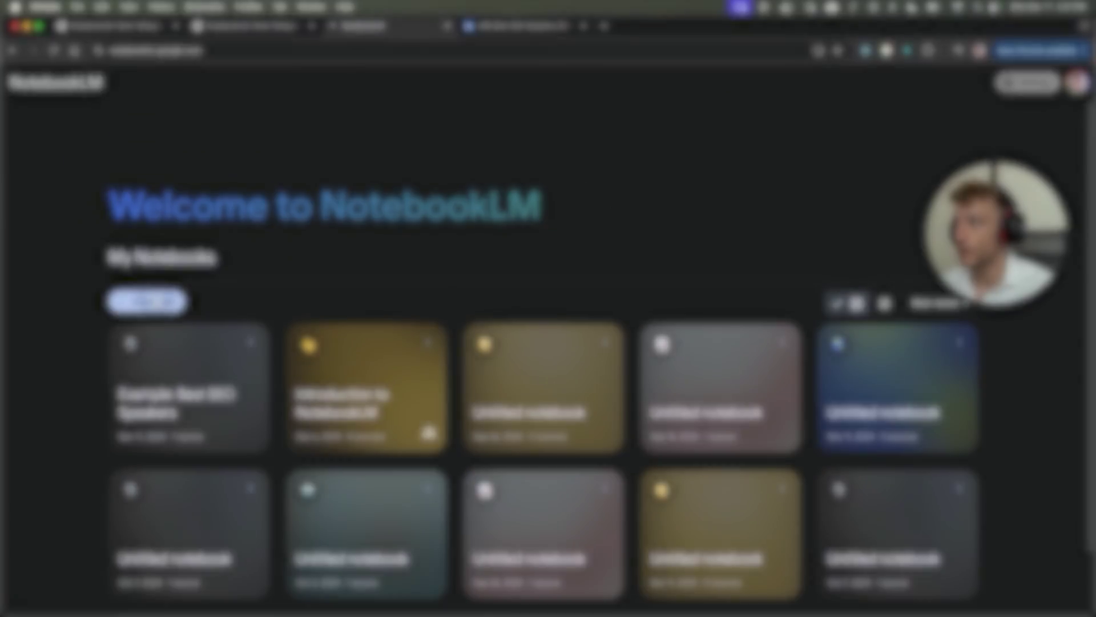
Create a new notebook and insert the Best SEO Training Honiton YouTube video's link as its source
click(142, 299)
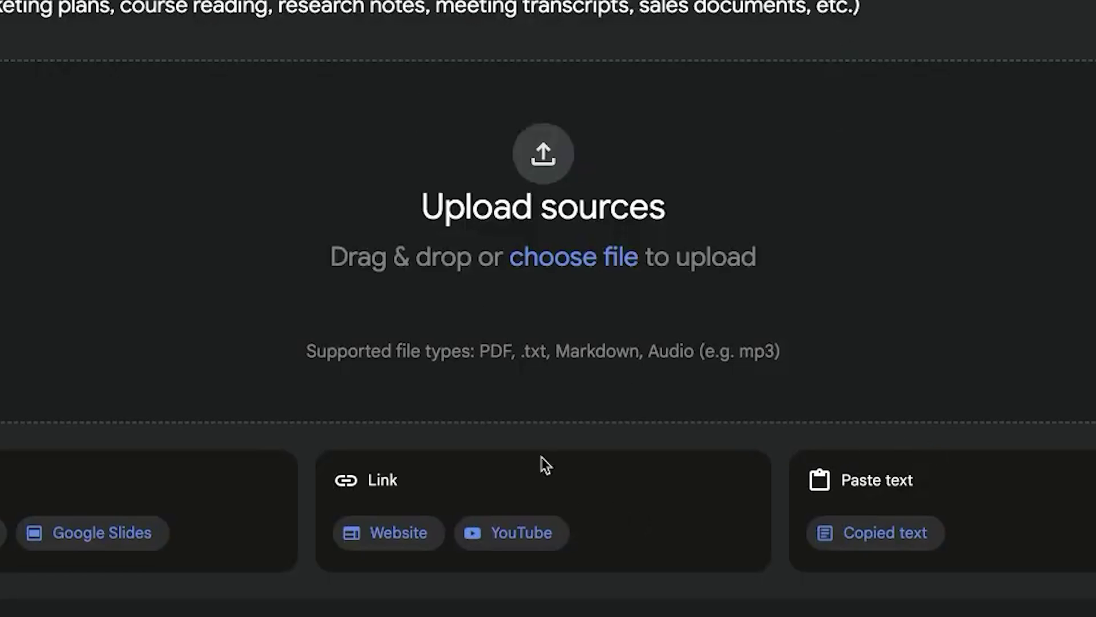
click(515, 519)
click(255, 220)
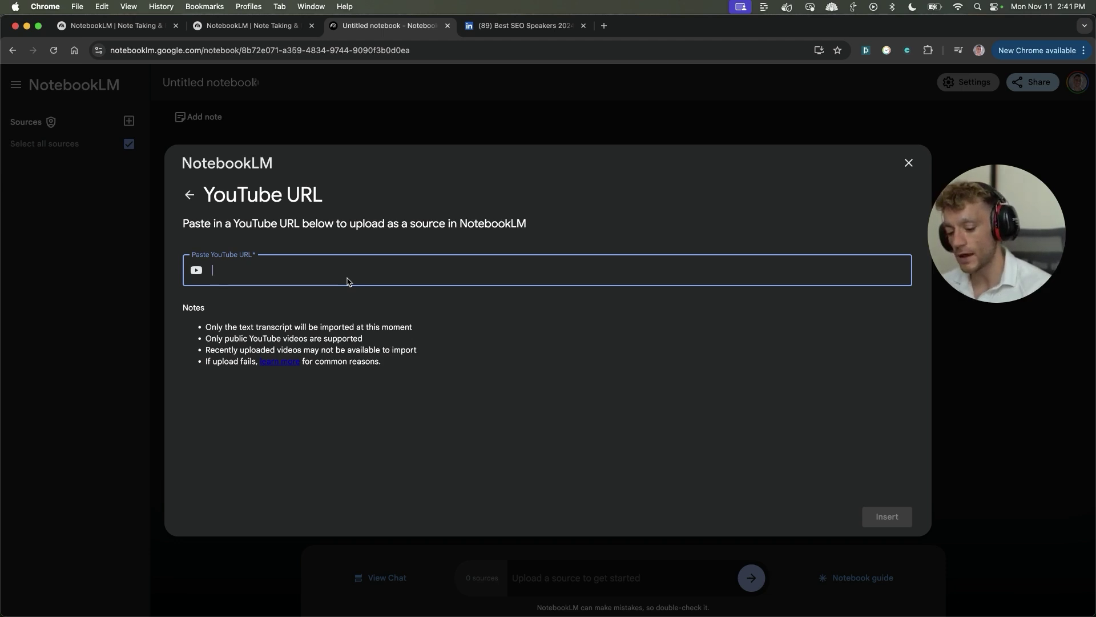
key(super+t)
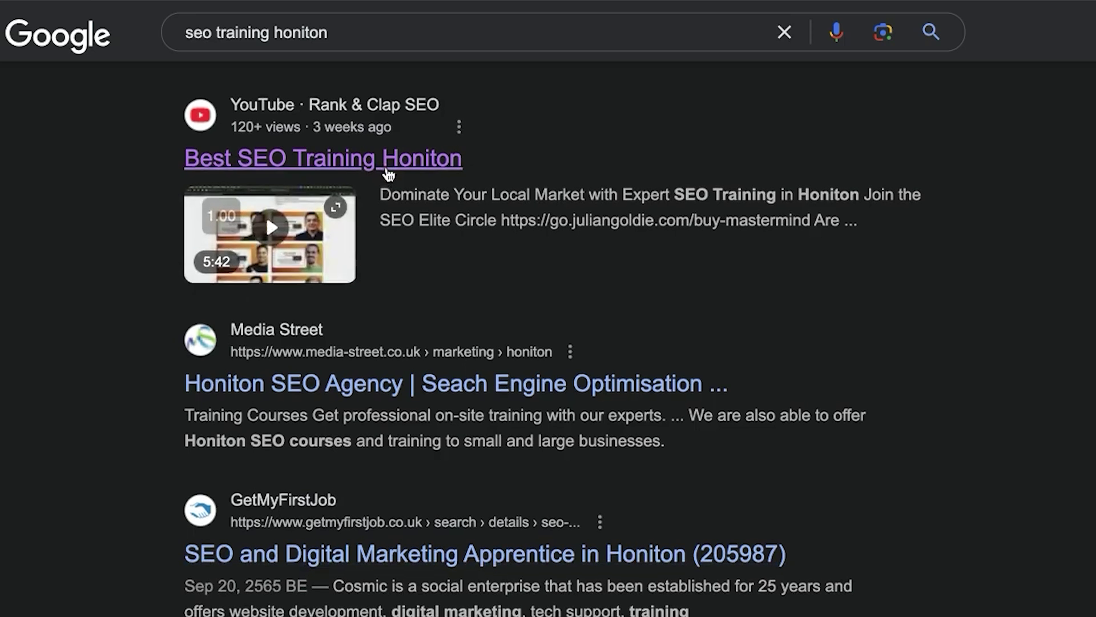
right_click(387, 165)
click(482, 270)
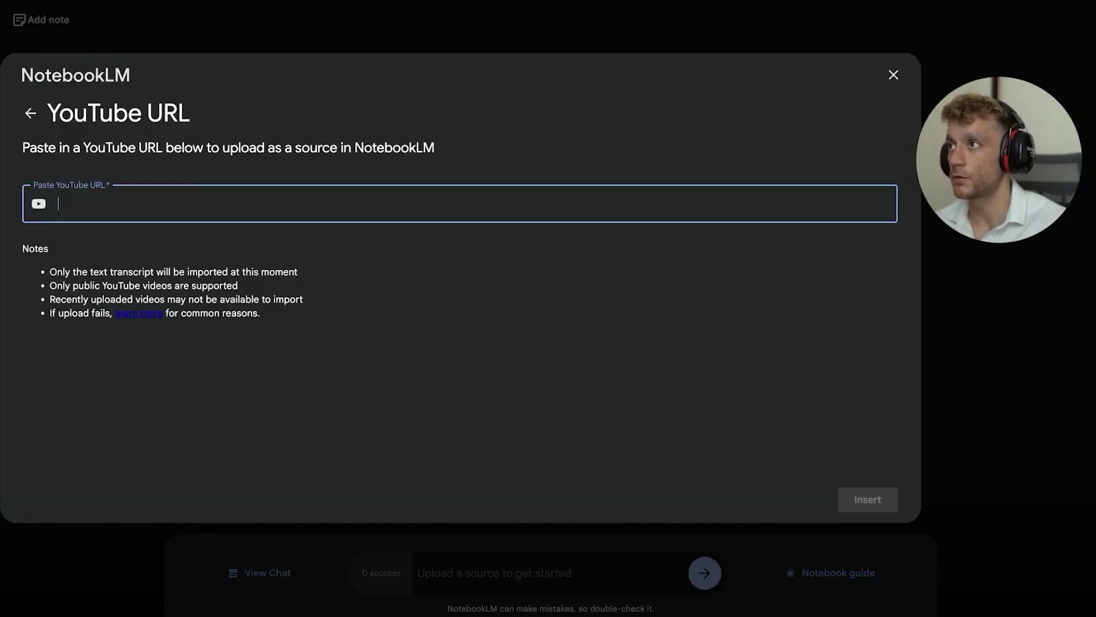
click(199, 196)
key(super+v)
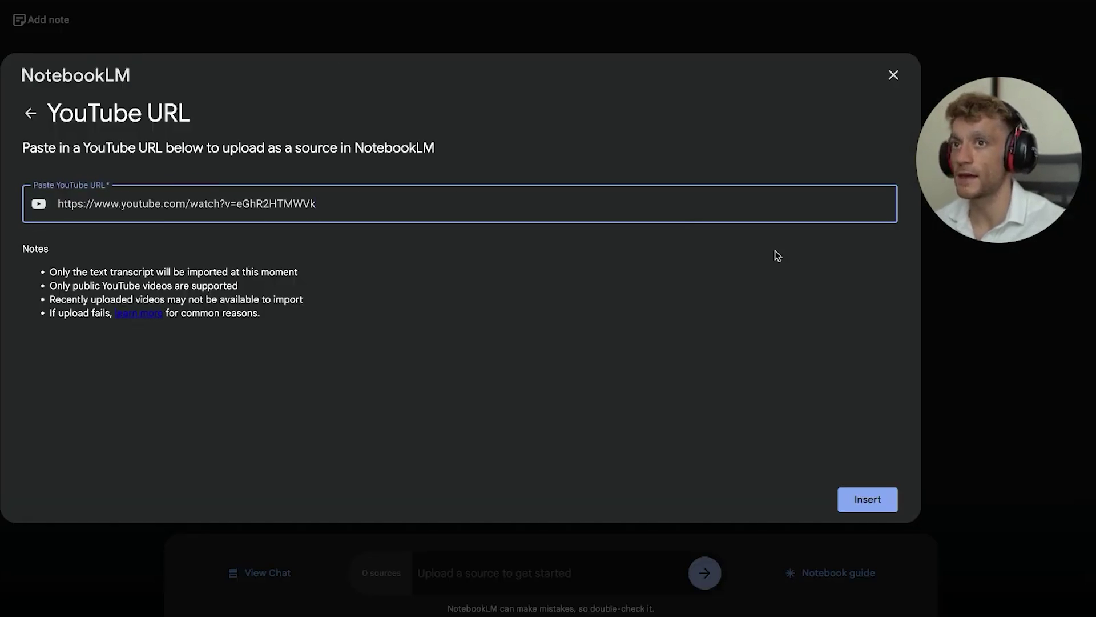
click(844, 499)
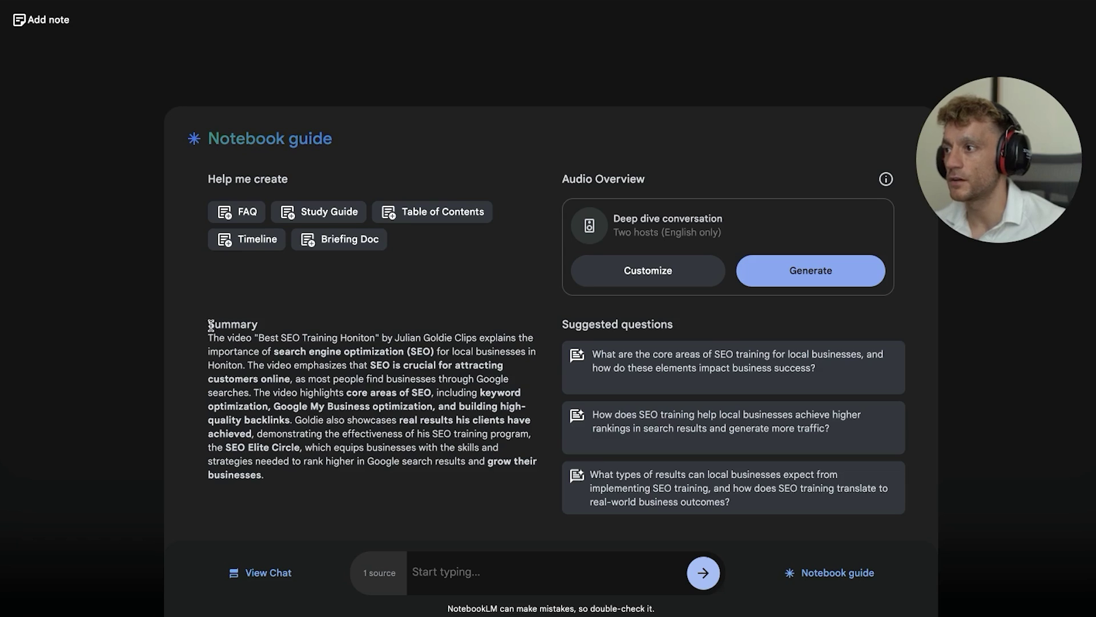
drag(211, 325, 323, 493)
click(323, 493)
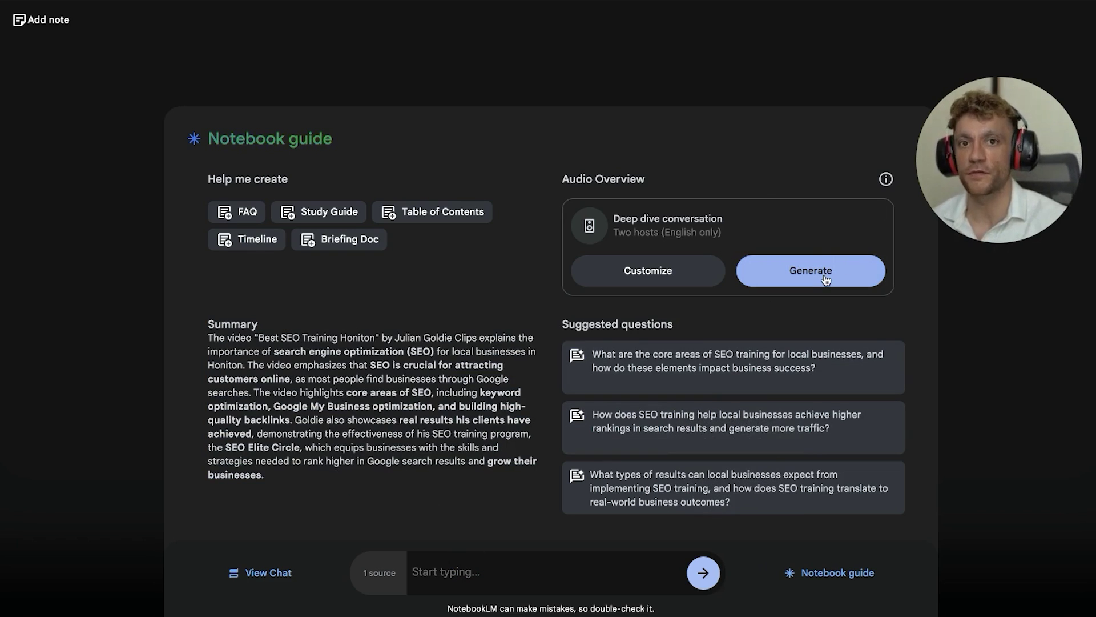
click(481, 572)
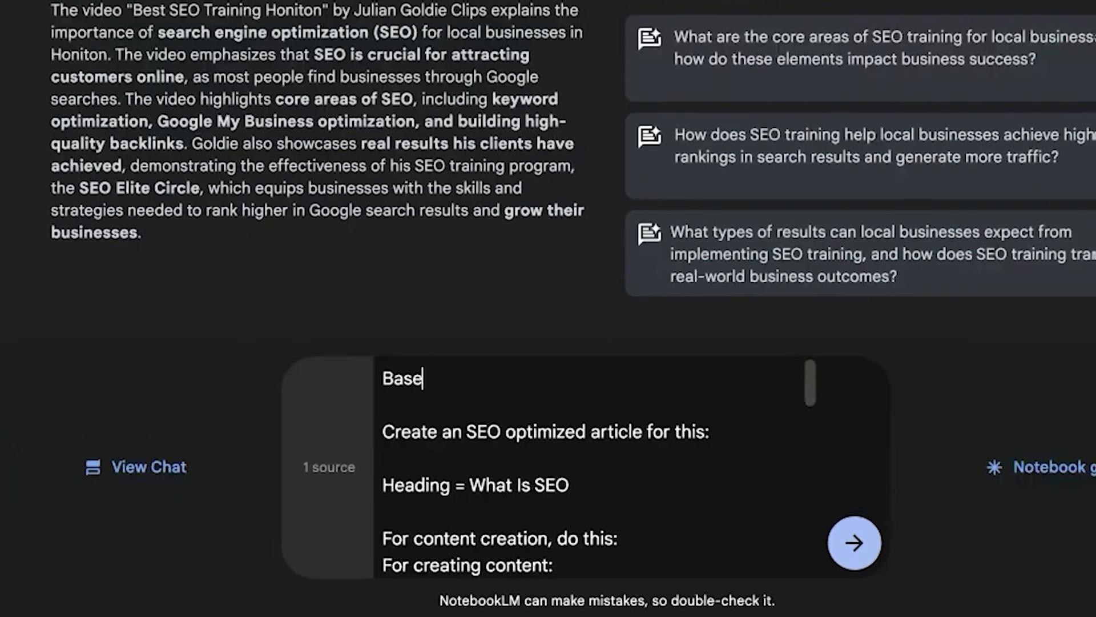
Edit the prompt to request an article based on my transcript for the keyword 'seo training honiton', then select it all
text(d on m)
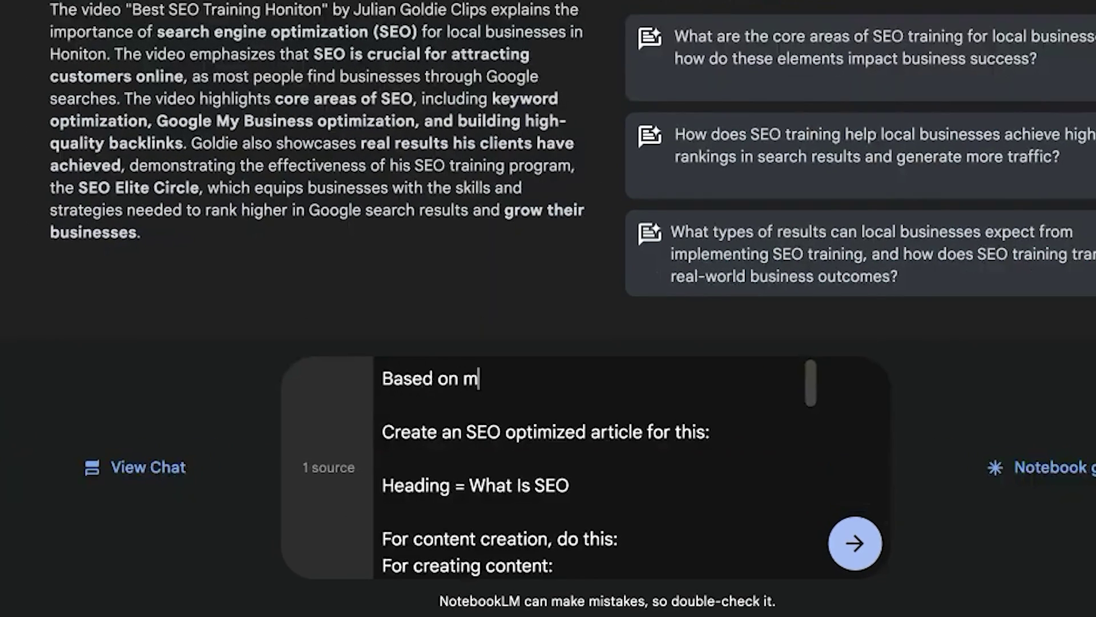
text(y transcript for the keywor)
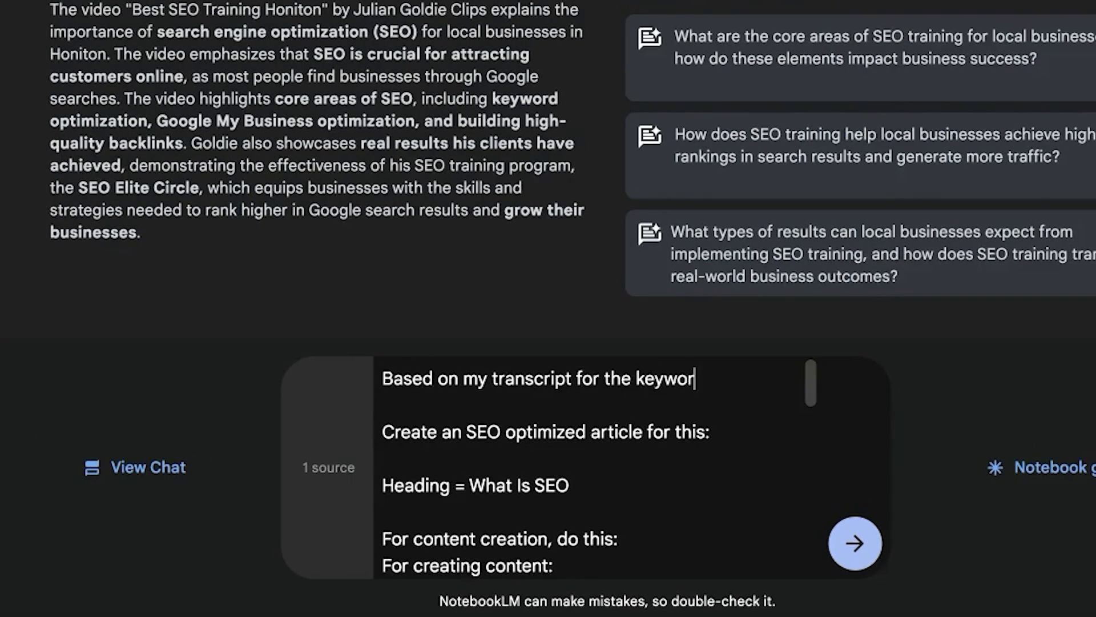
text(d seo training honi)
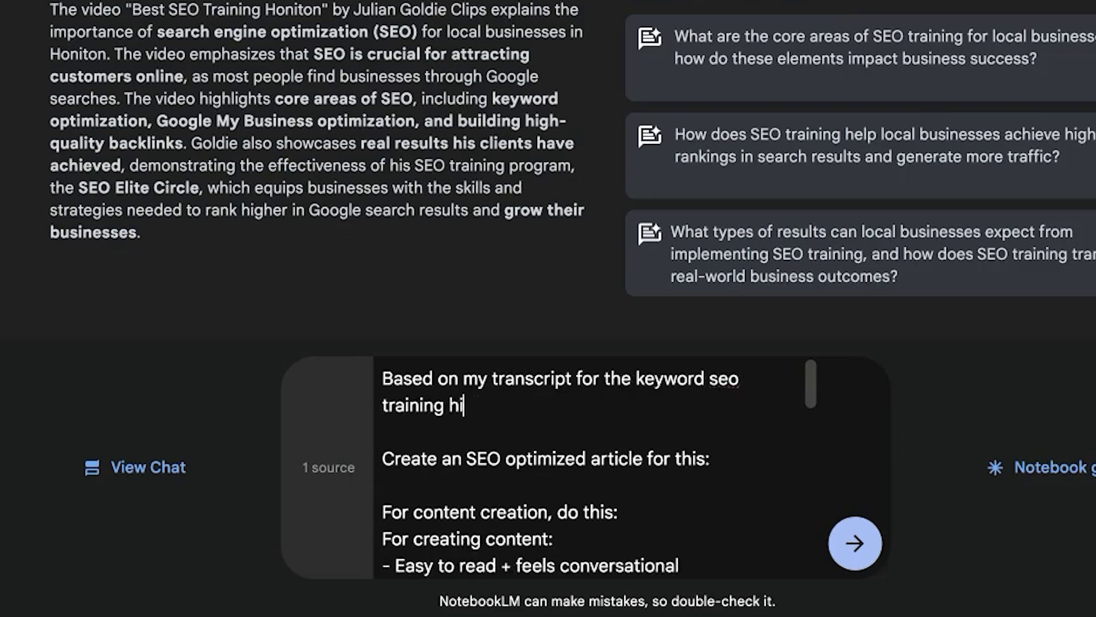
key(BackSpace)
text(oniton,)
key(Down)
key(BackSpace)
key(BackSpace)
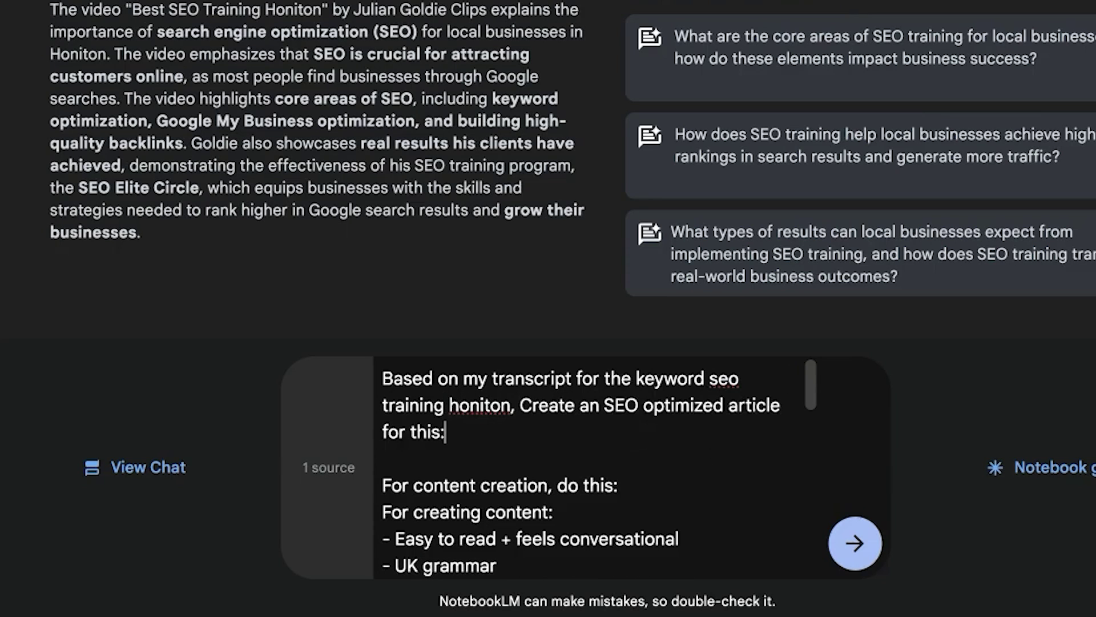
key(BackSpace)
text(keyword too.)
key(ctrl+a)
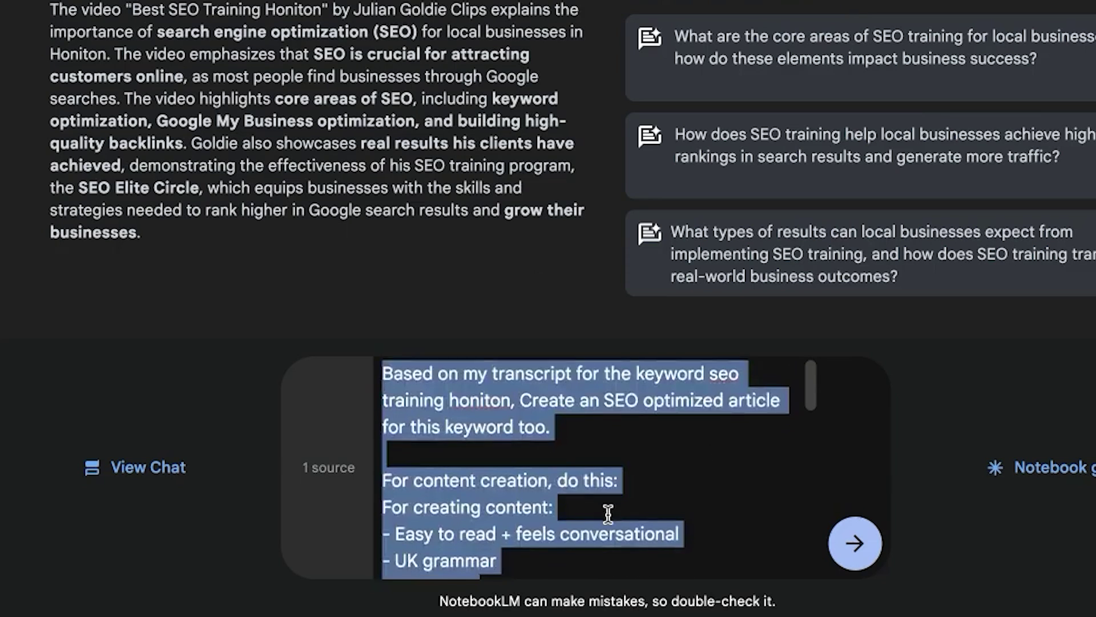
scroll(614, 514, down, 4)
scroll(614, 513, down, 5)
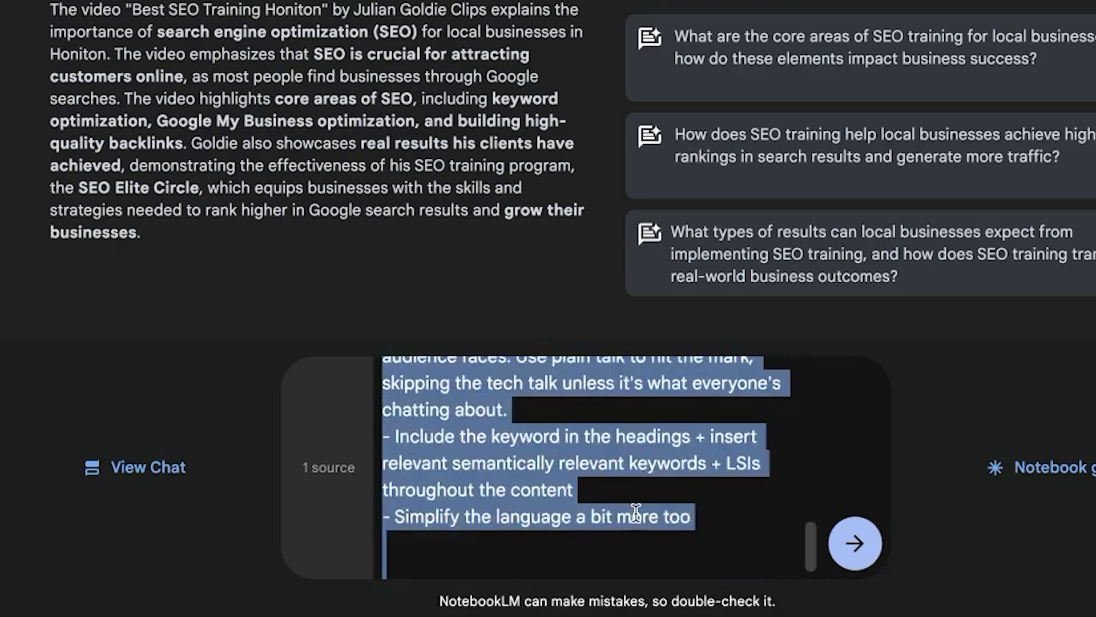
click(855, 543)
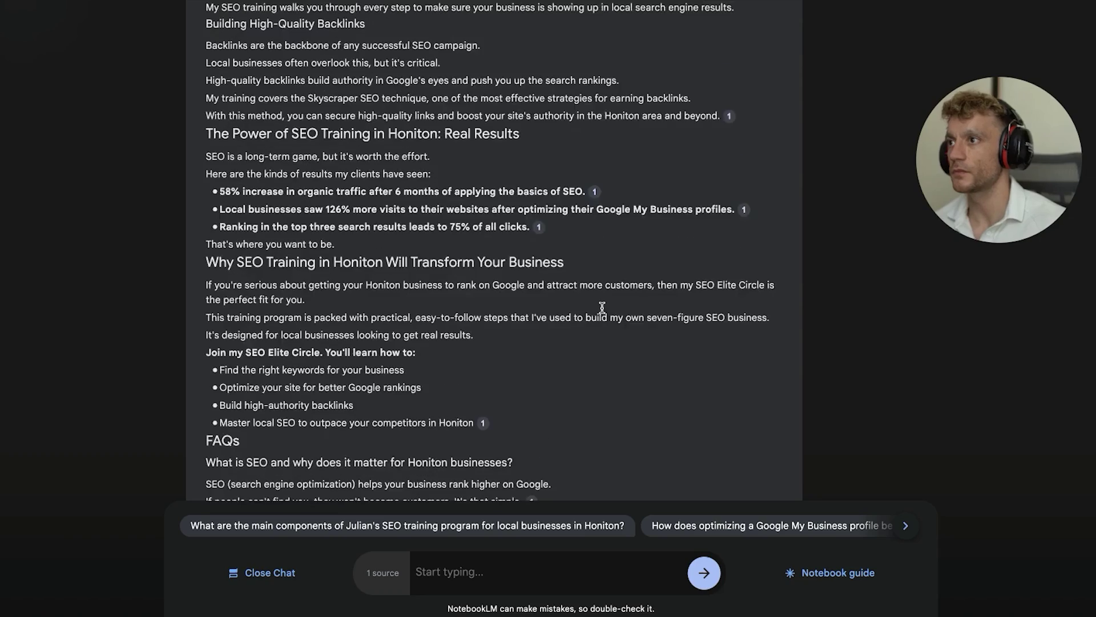
scroll(399, 286, up, 10)
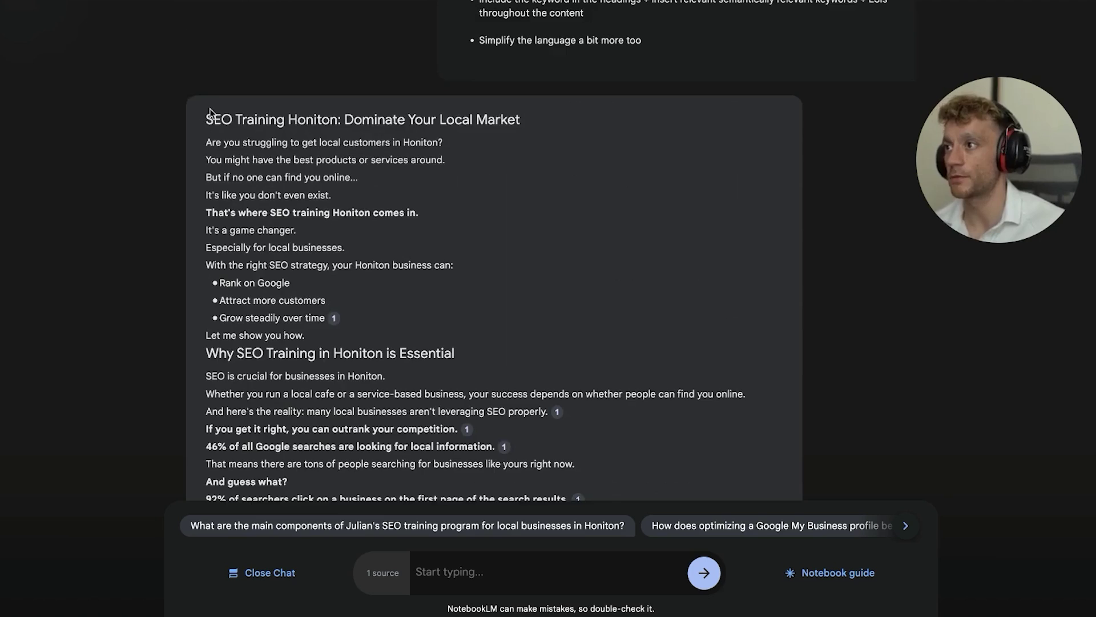
drag(210, 112, 526, 262)
click(526, 263)
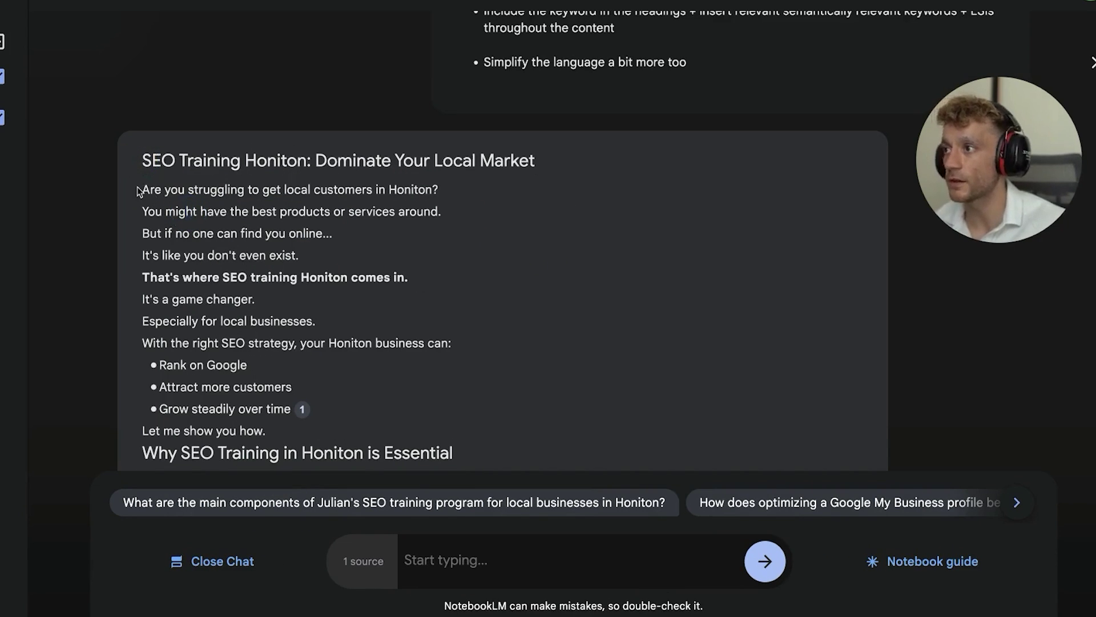
drag(138, 191, 482, 257)
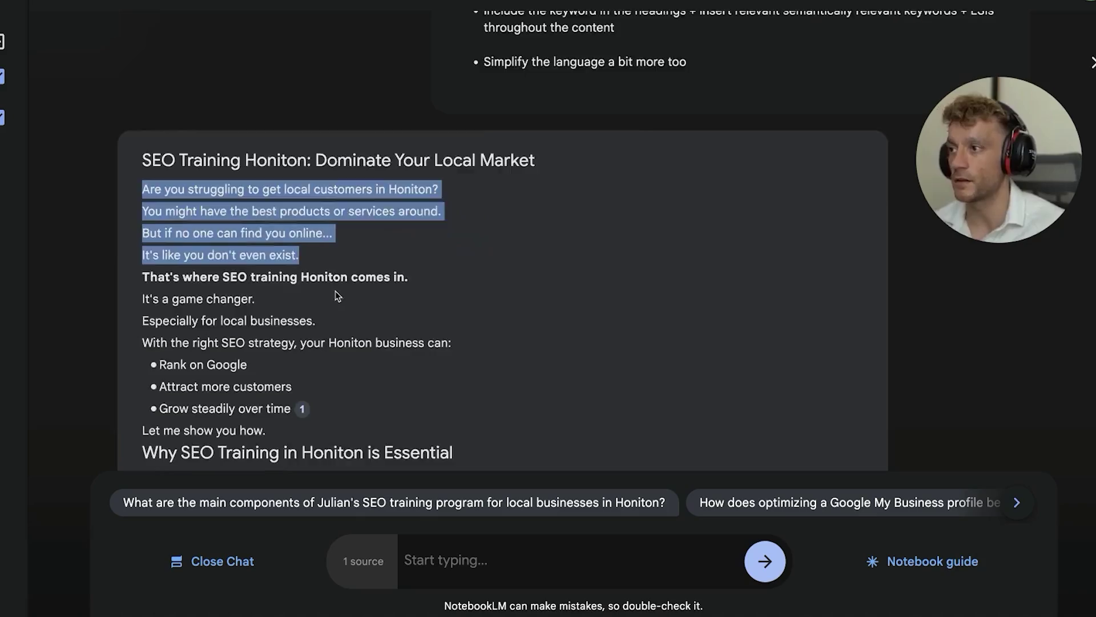
click(343, 211)
scroll(490, 333, down, 3)
scroll(490, 333, down, 6)
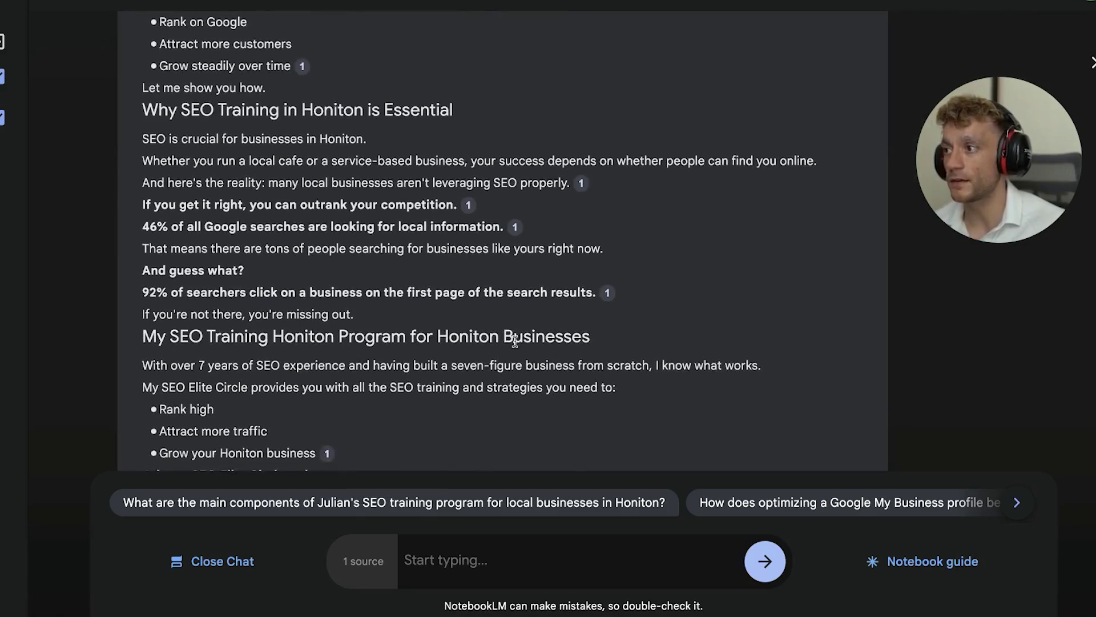
scroll(475, 333, down, 9)
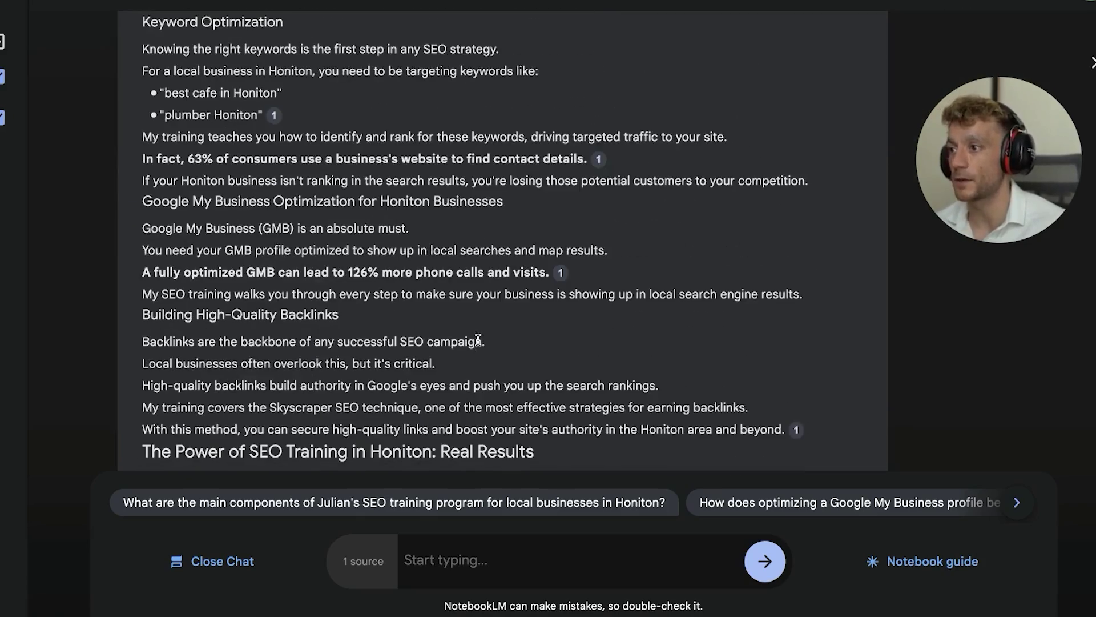
scroll(478, 340, up, 11)
scroll(479, 340, up, 10)
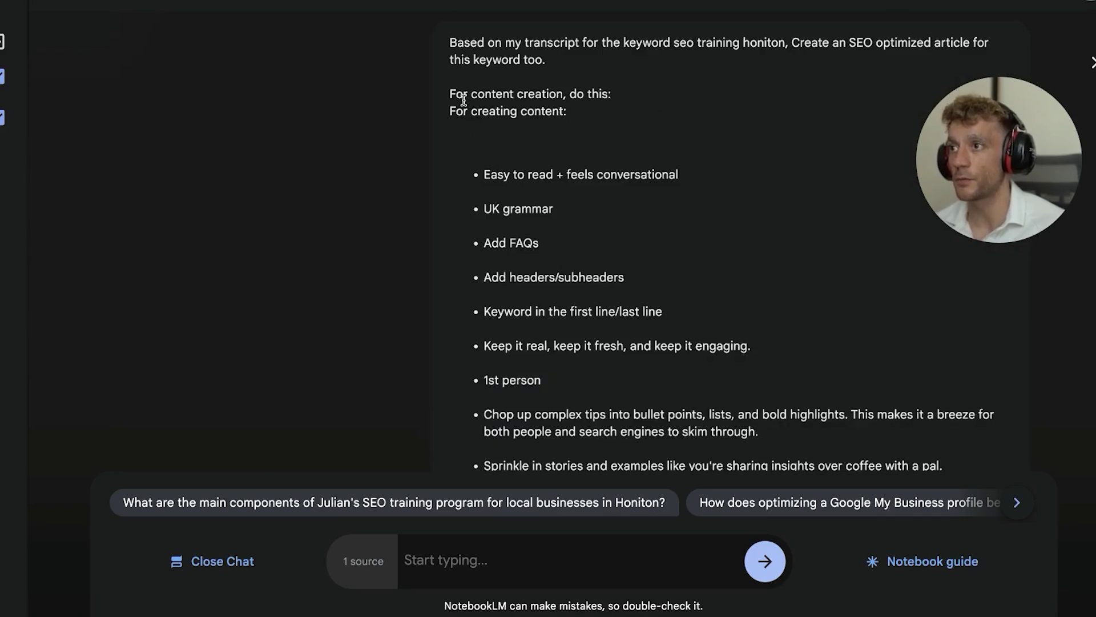
scroll(461, 96, up, 1)
scroll(434, 228, down, 20)
scroll(384, 288, up, 6)
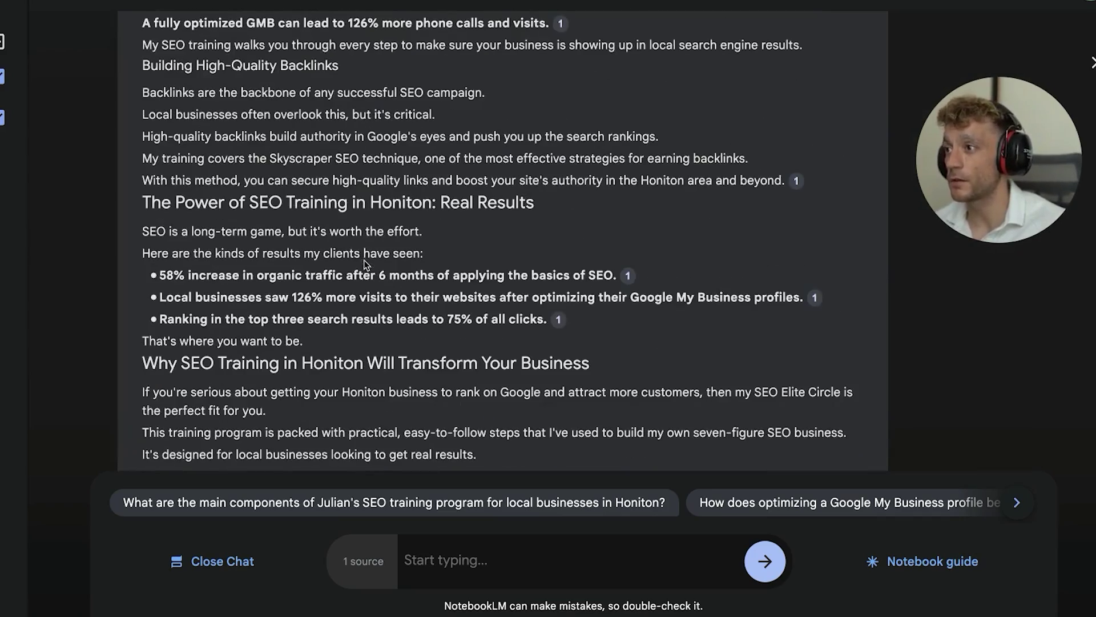
scroll(384, 288, down, 2)
scroll(384, 288, down, 10)
scroll(496, 276, up, 14)
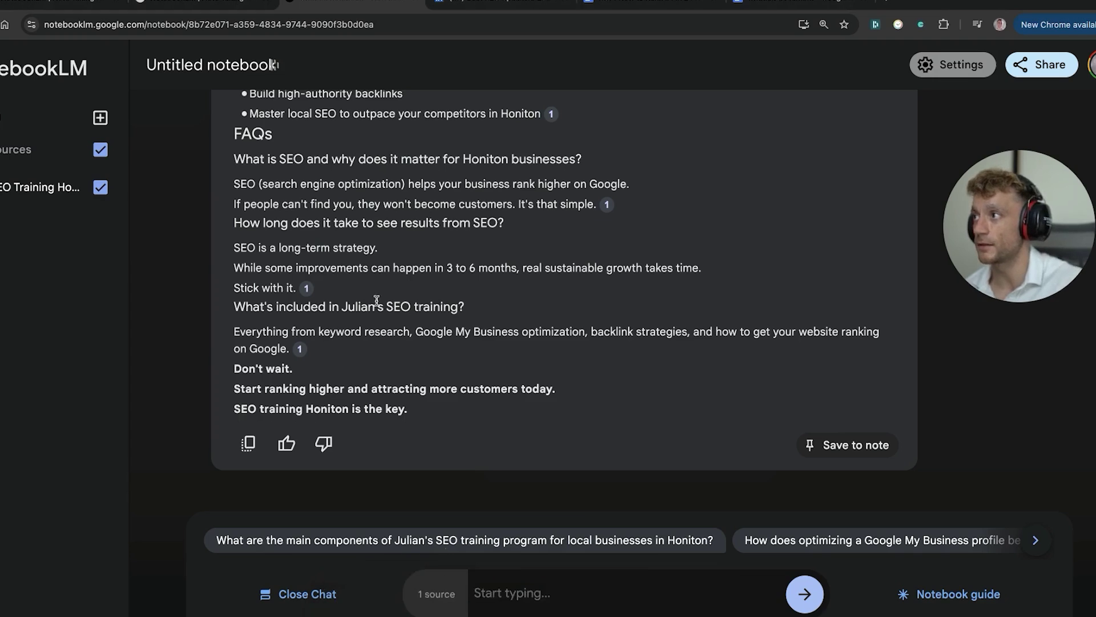
scroll(382, 334, up, 10)
scroll(399, 322, up, 10)
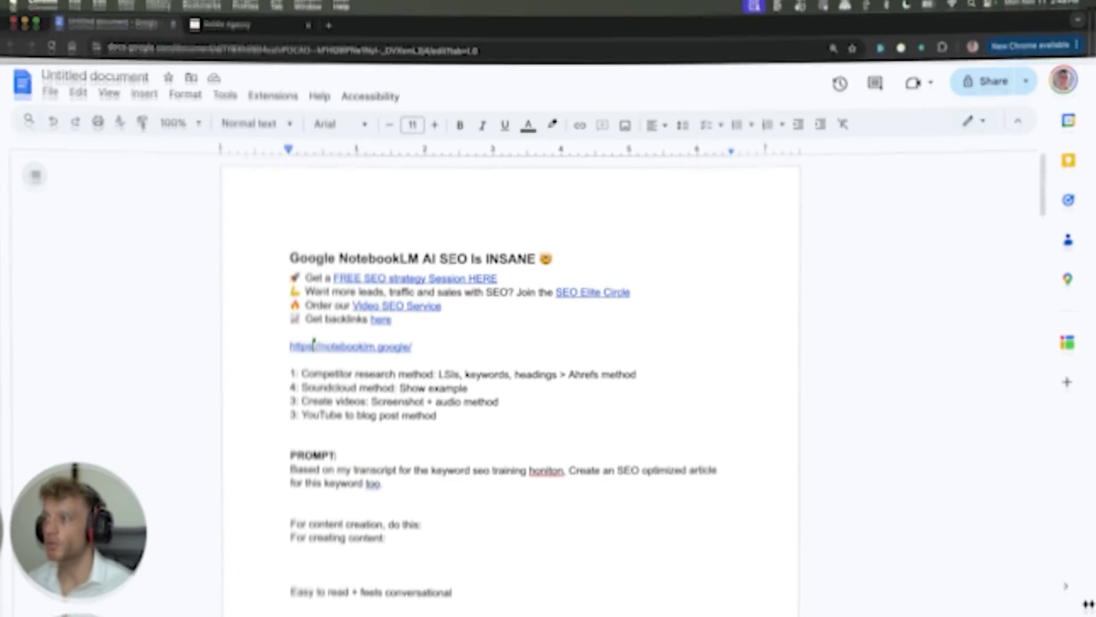
Review the notes document, selecting the 'SOP: Ranking with Notebook LM' instructions
scroll(438, 439, down, 5)
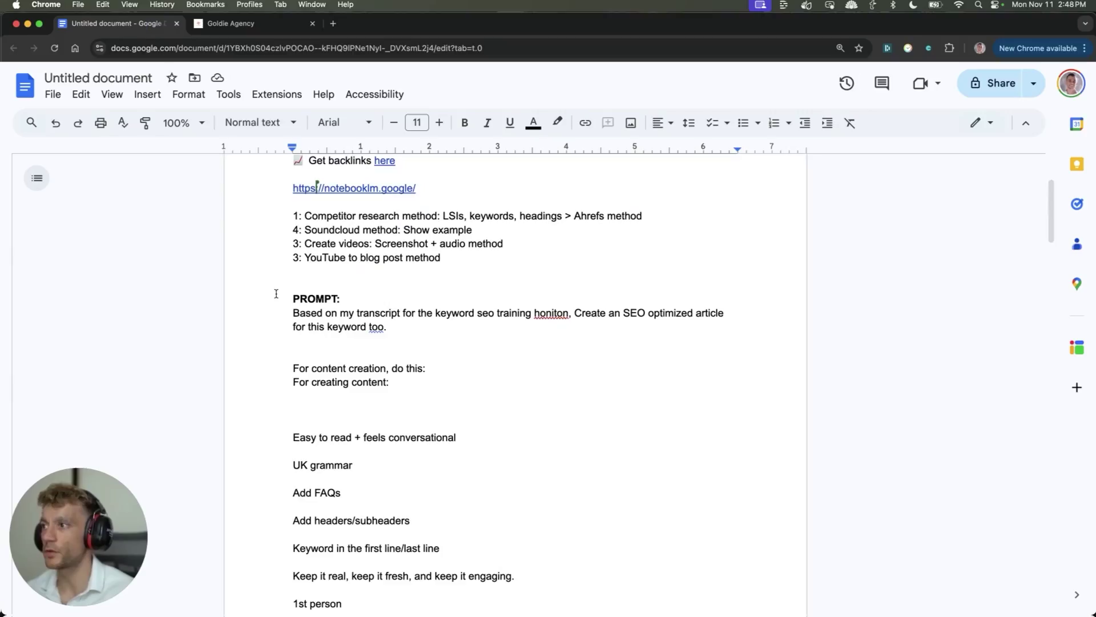
scroll(275, 294, down, 1)
drag(284, 270, 513, 469)
scroll(511, 468, down, 20)
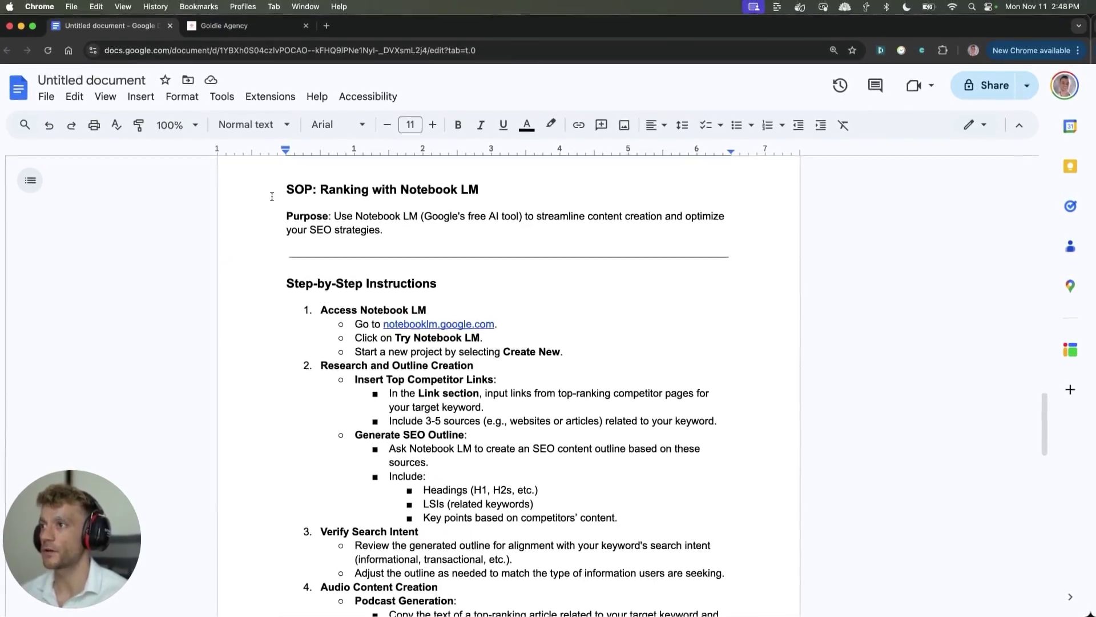
drag(285, 188, 666, 446)
scroll(662, 451, down, 9)
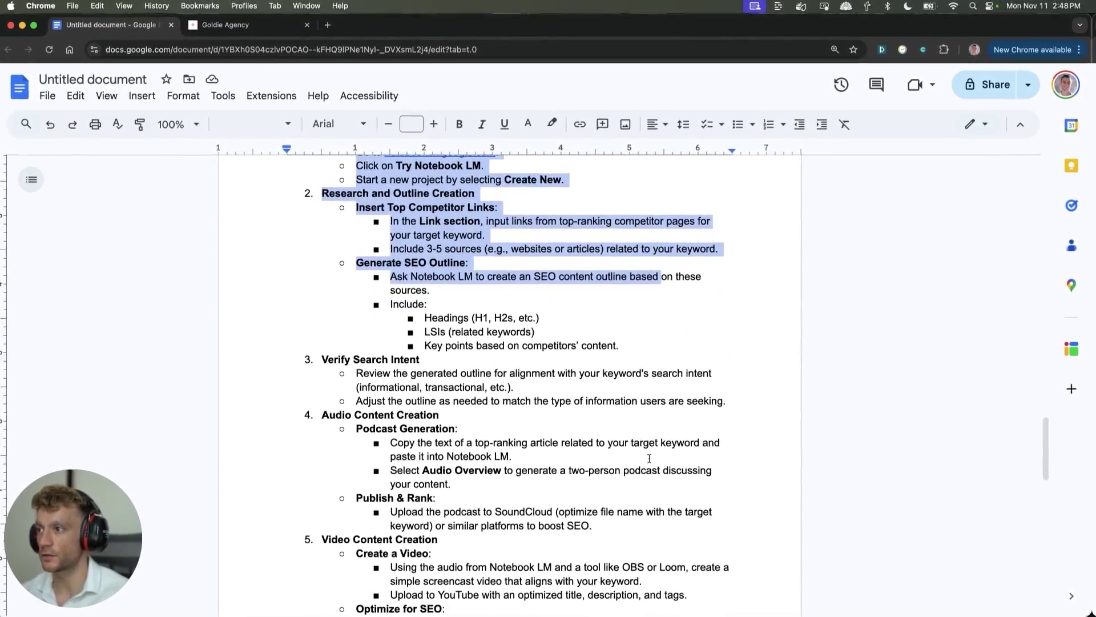
scroll(655, 460, down, 12)
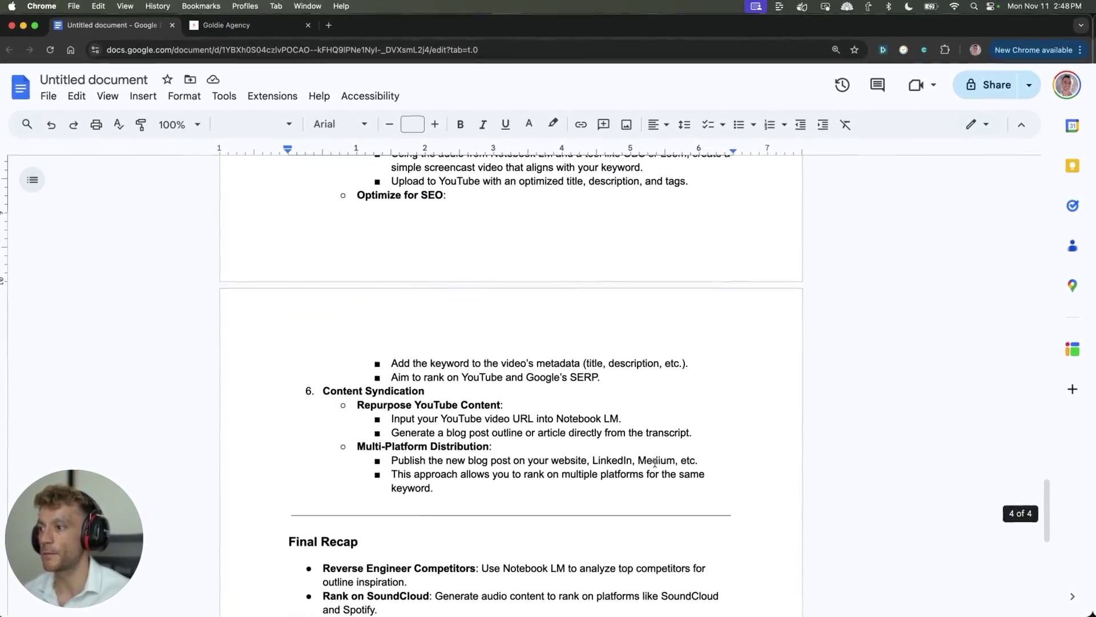
scroll(655, 459, up, 7)
scroll(655, 459, up, 20)
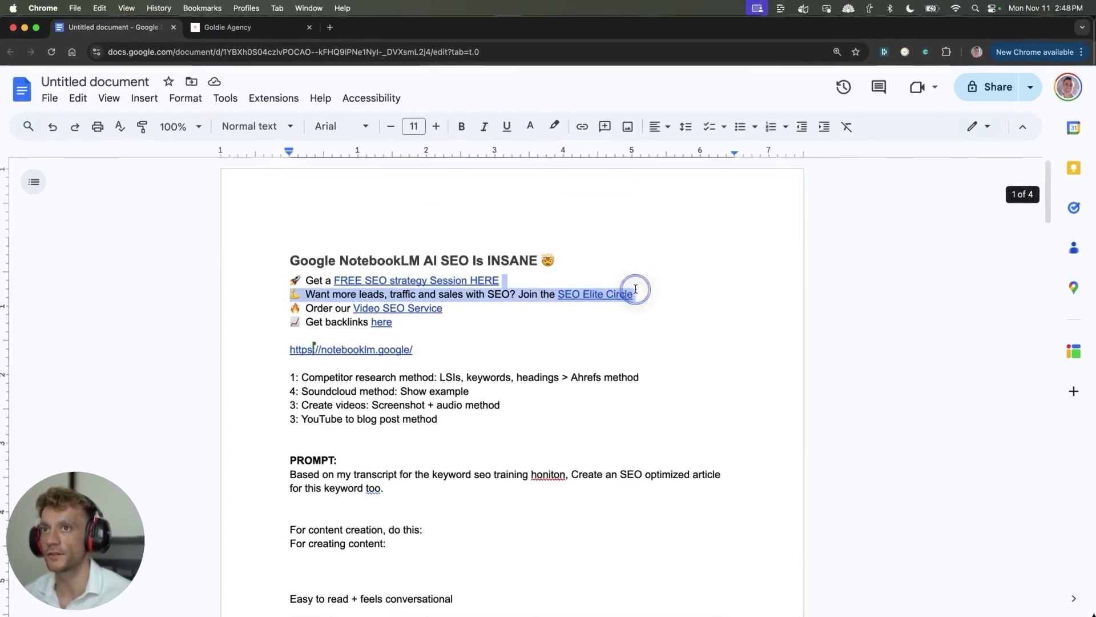
Name the document 'Google NotebookLM AI SEO Is INSANE', allow anyone with the link to view, and copy the link
click(964, 88)
click(633, 401)
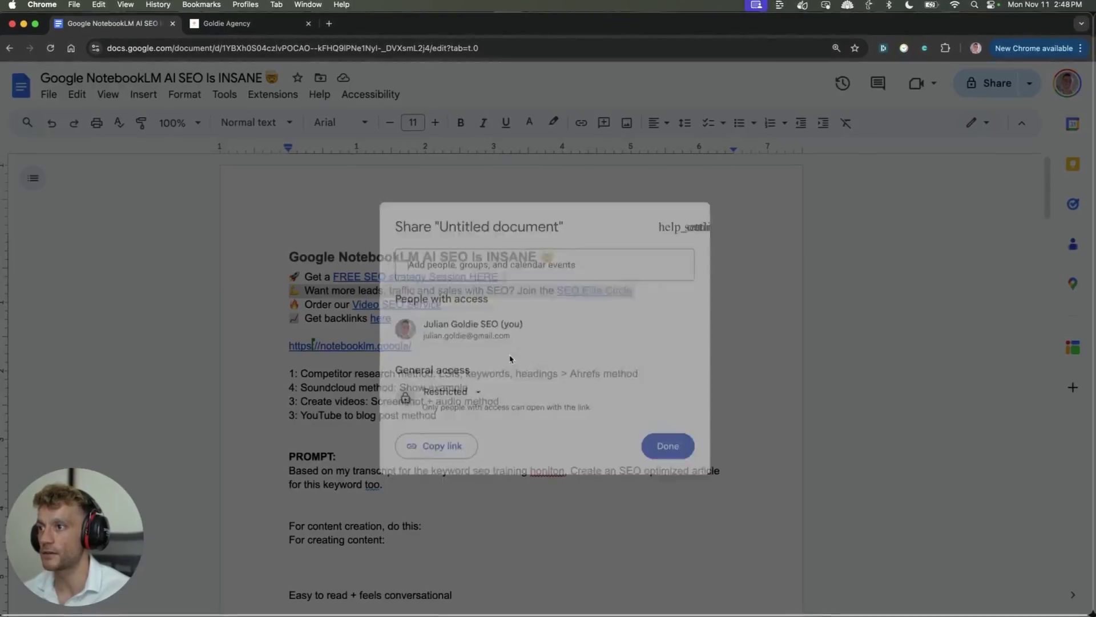
click(445, 397)
click(460, 465)
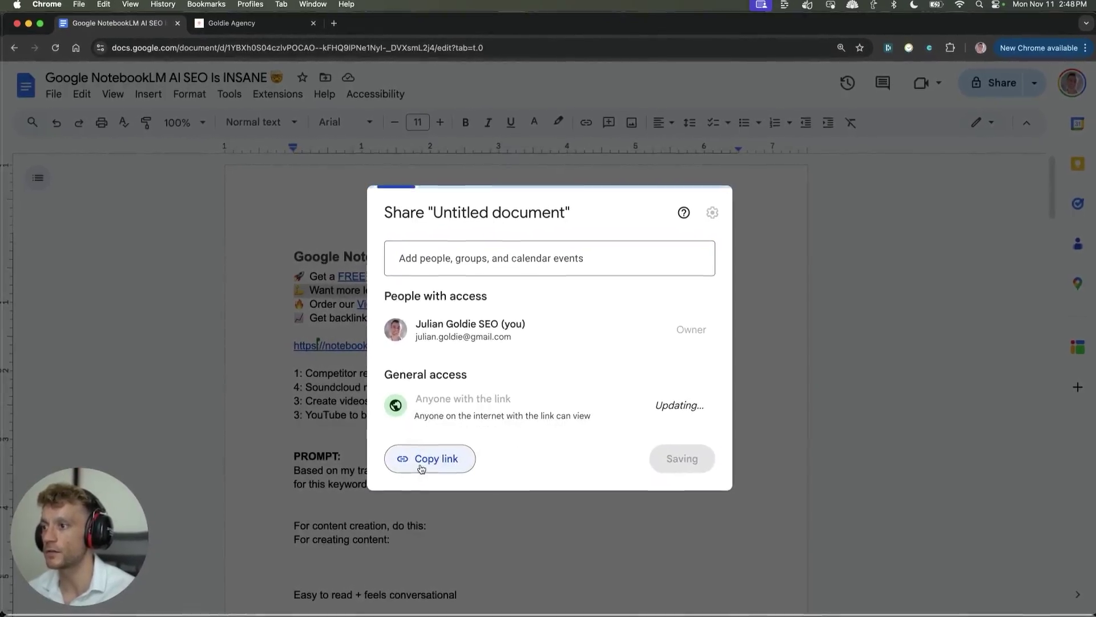
click(417, 467)
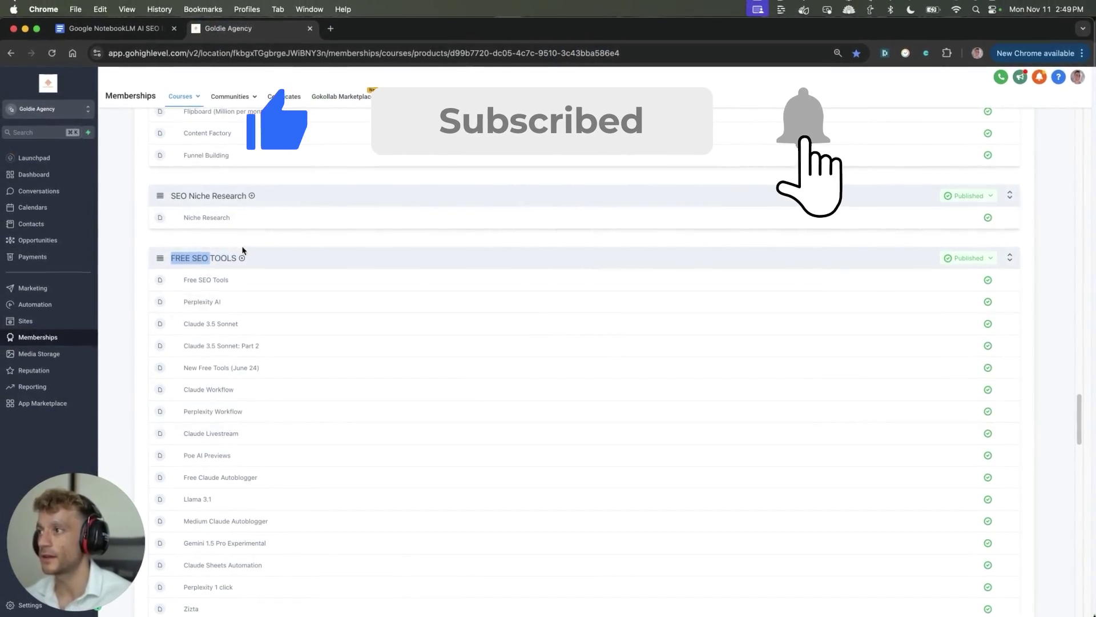
Add a 'Notebook LM' lesson to the FREE SEO TOOLS section and set it to Published
click(278, 281)
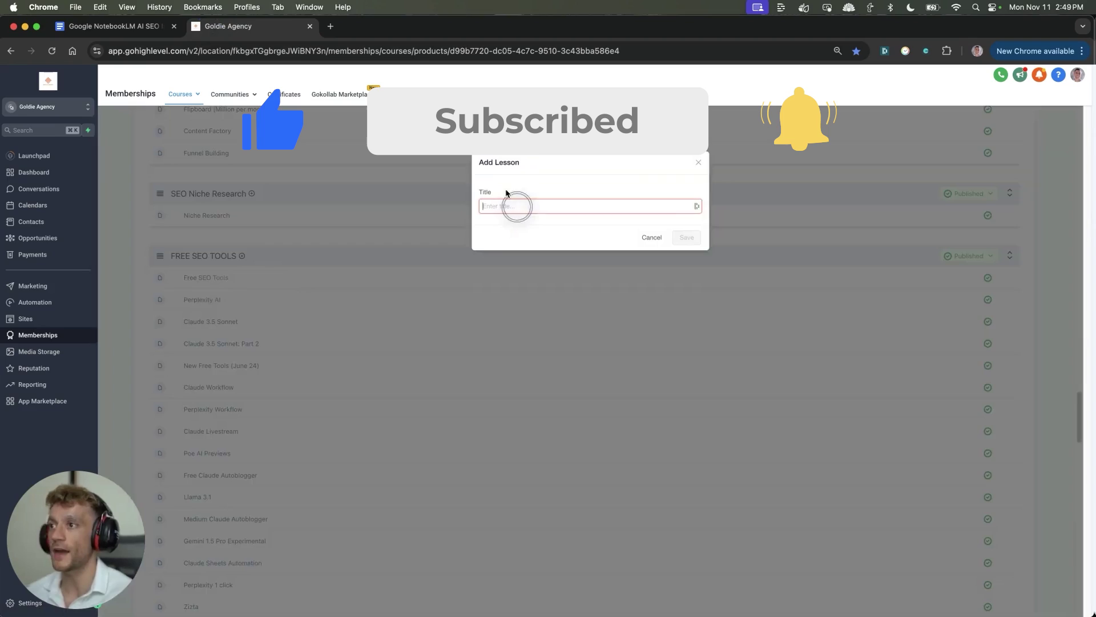
drag(49, 528, 910, 185)
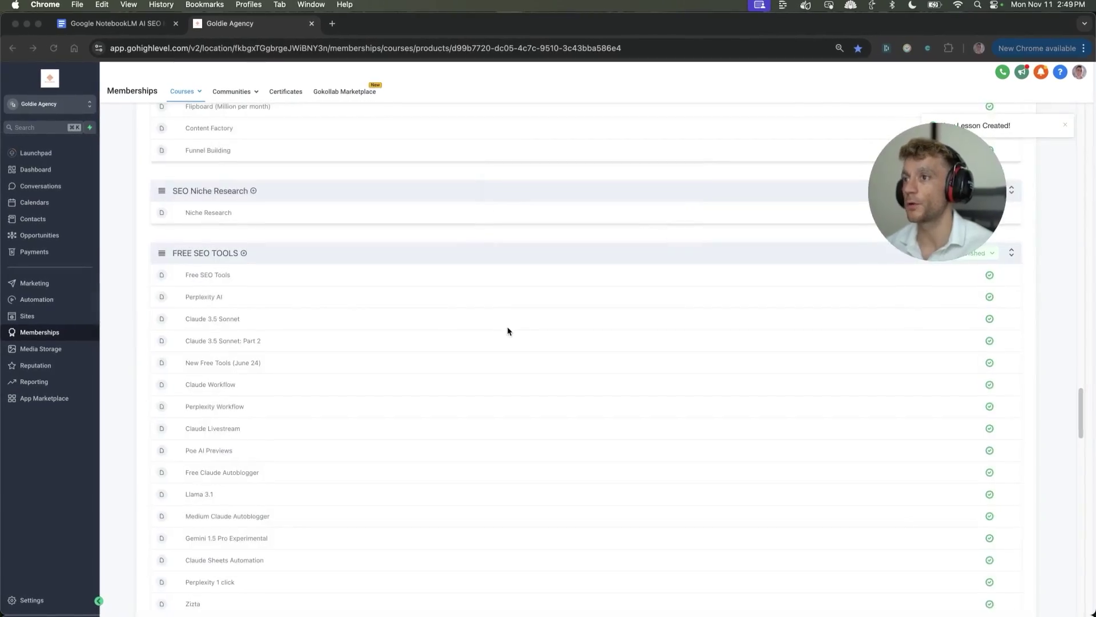
scroll(507, 326, down, 15)
scroll(448, 337, up, 3)
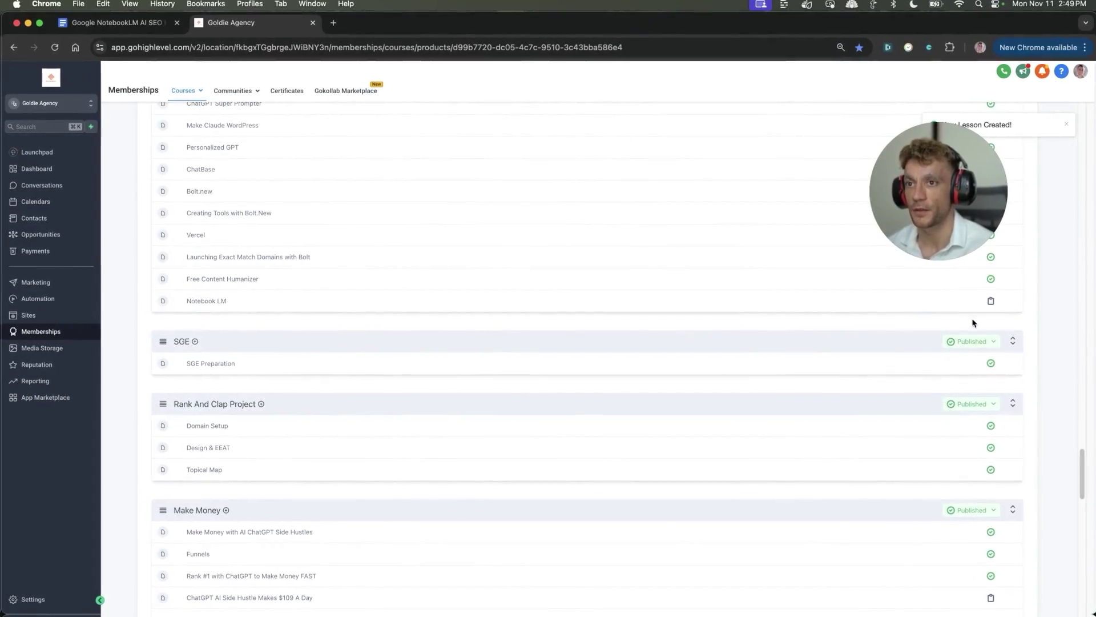
click(965, 301)
click(975, 323)
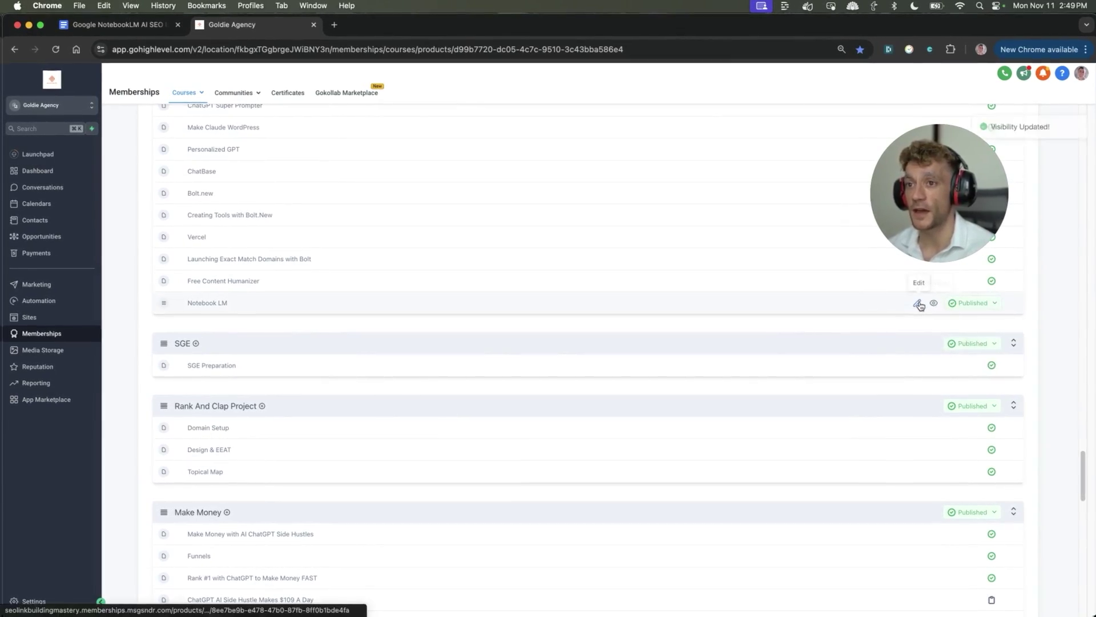
Open the Notebook LM lesson, save its post, and bookmark the page
click(808, 303)
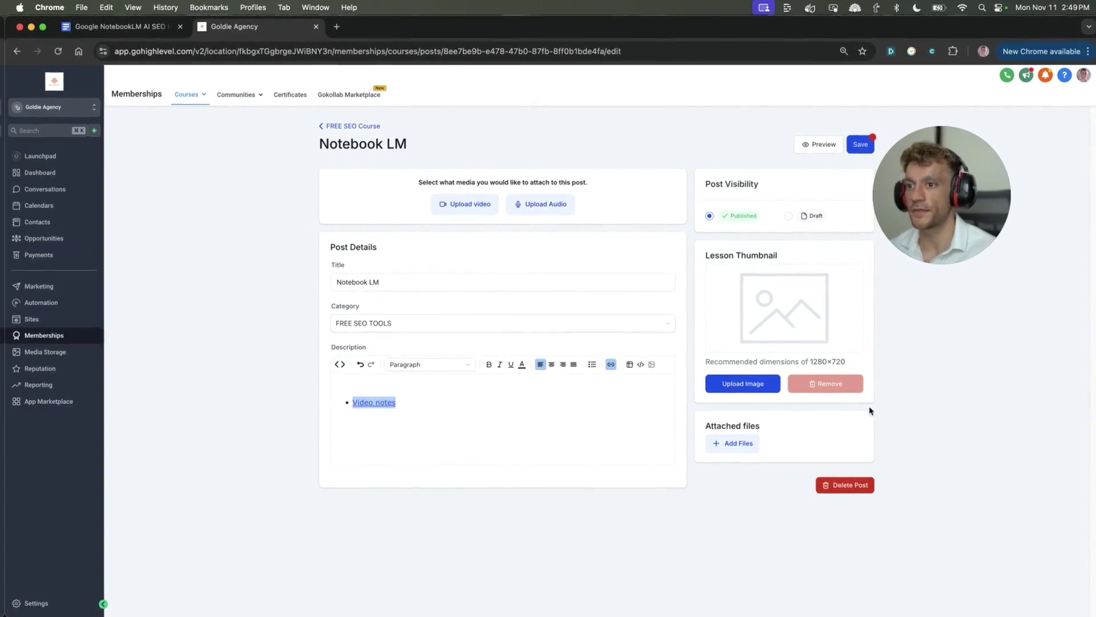
click(860, 144)
click(864, 51)
click(841, 166)
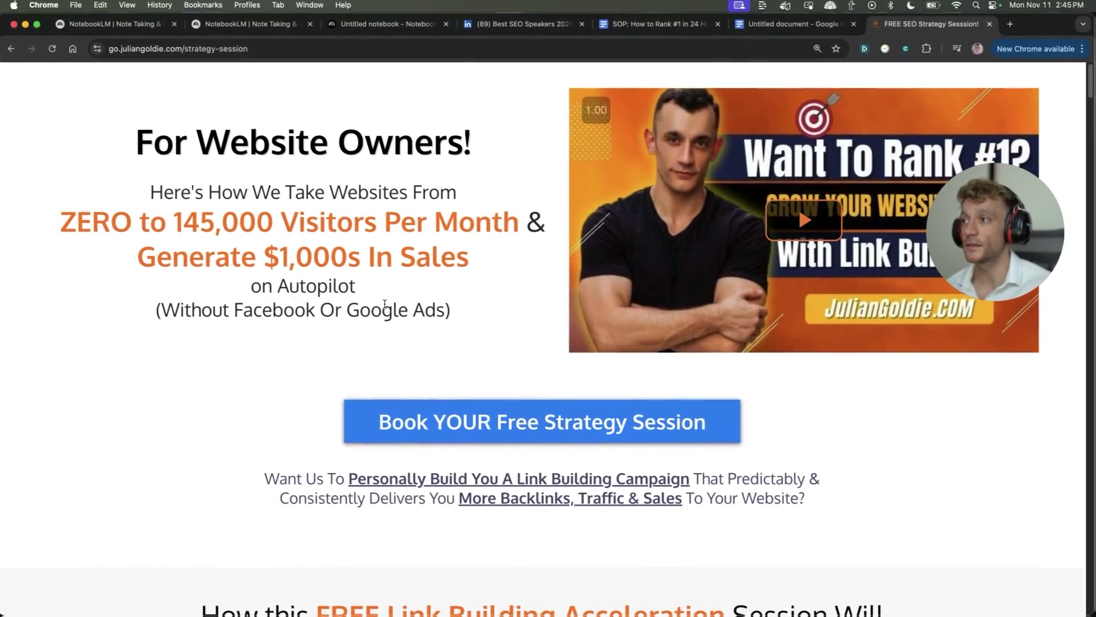
Scroll through the free SEO strategy session booking page and back to the top
scroll(382, 318, down, 3)
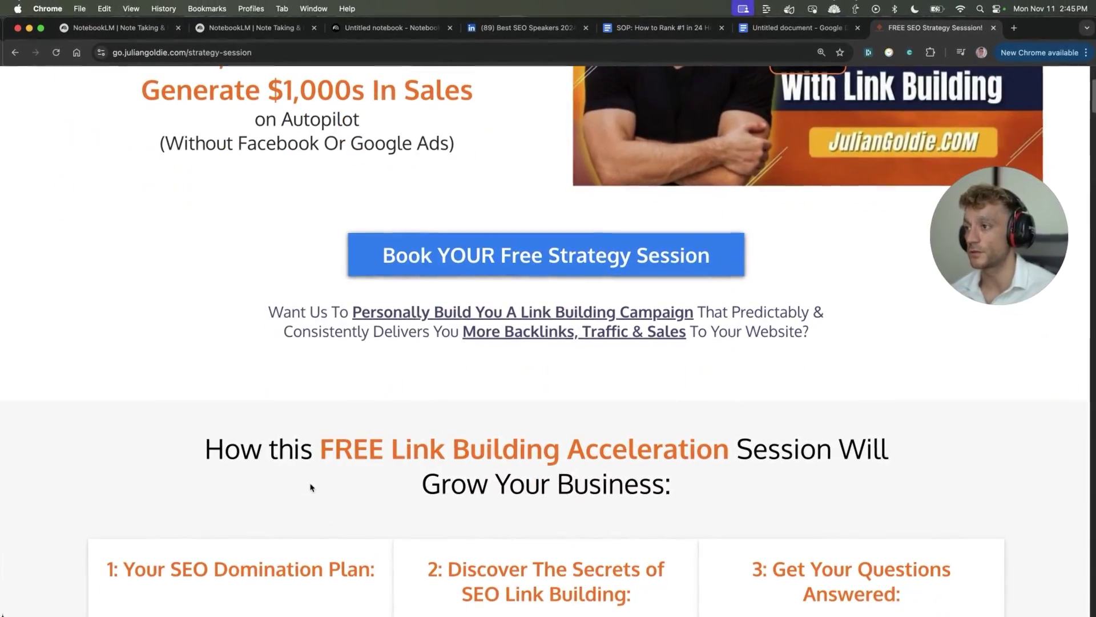
scroll(428, 332, down, 10)
scroll(403, 411, up, 3)
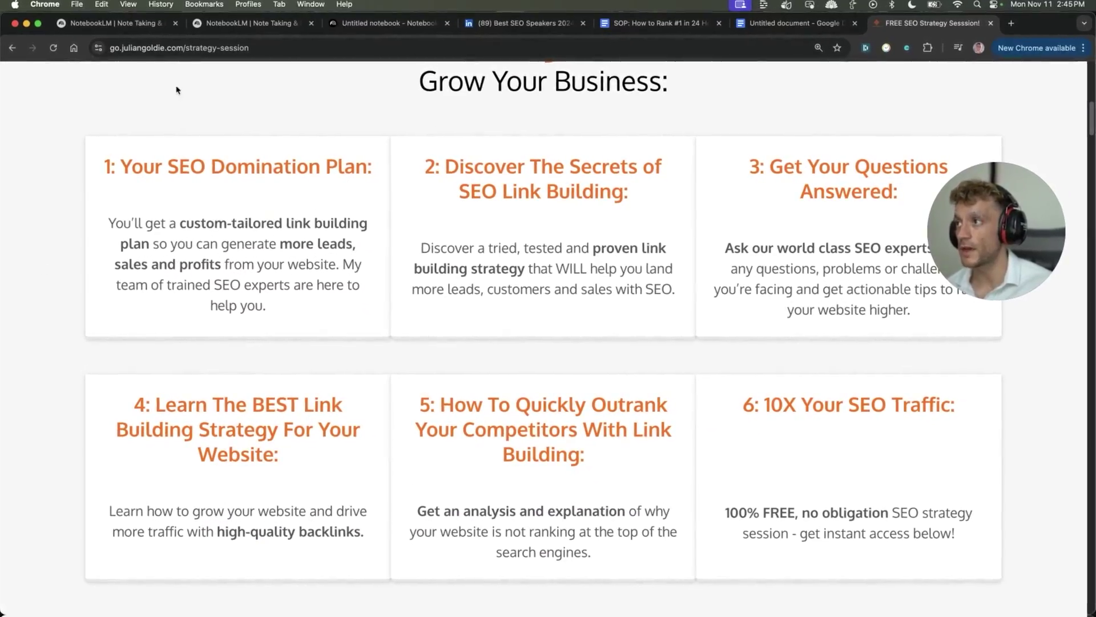
scroll(851, 268, up, 1)
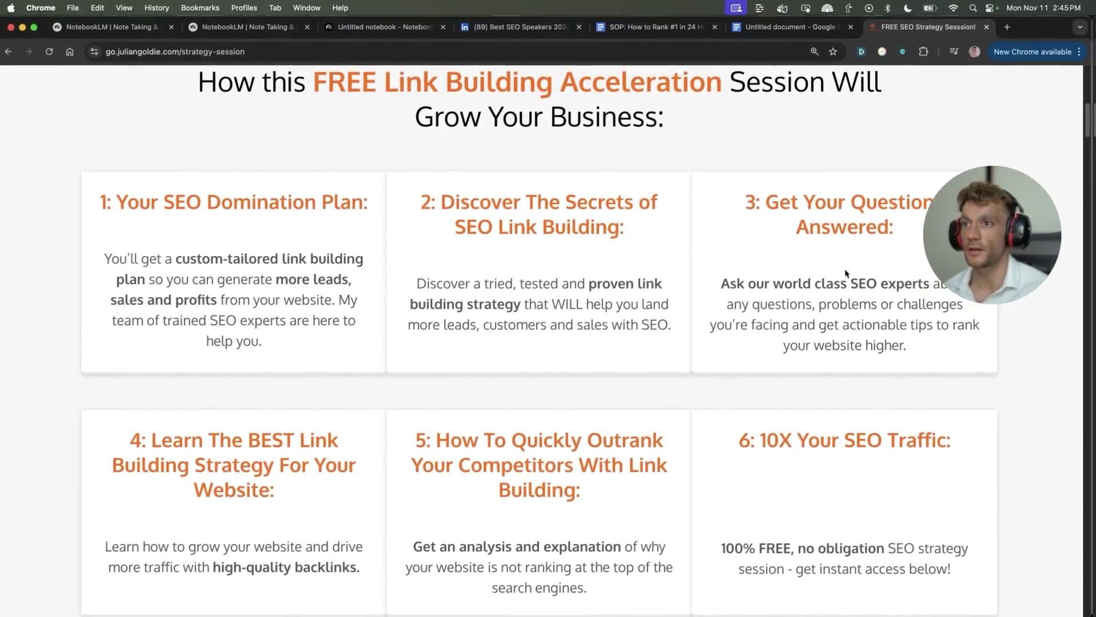
scroll(812, 314, down, 3)
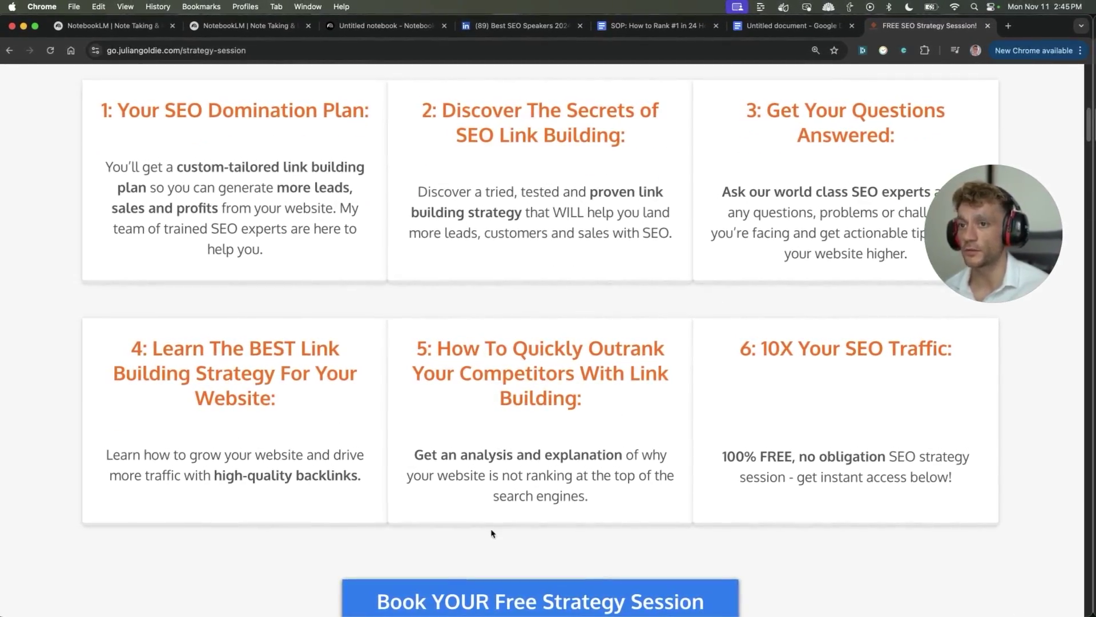
scroll(659, 366, up, 1)
scroll(659, 367, up, 10)
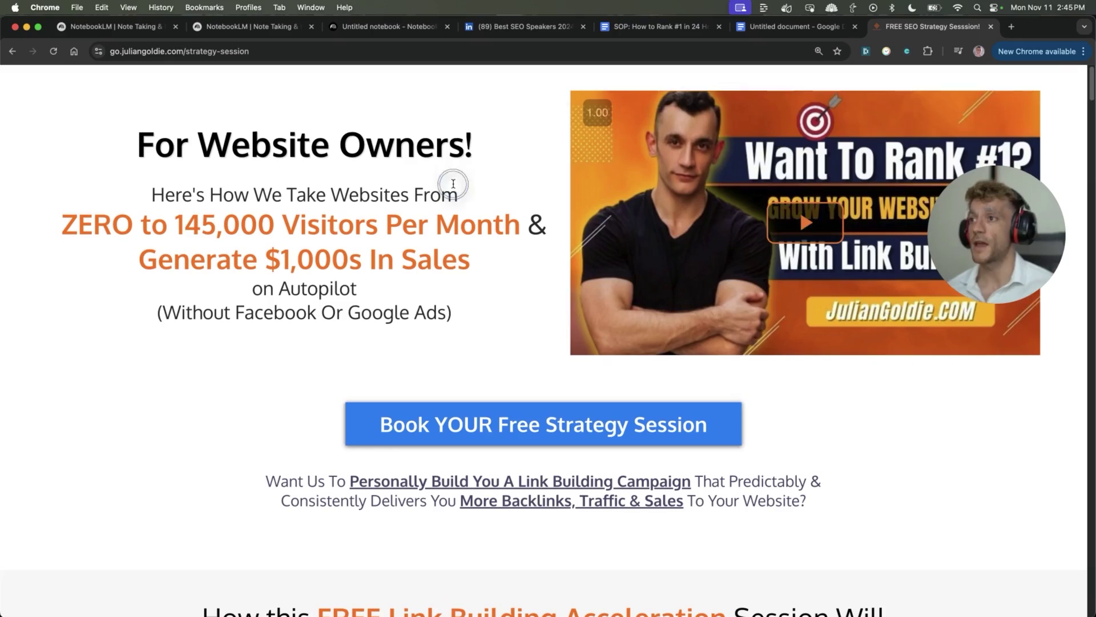